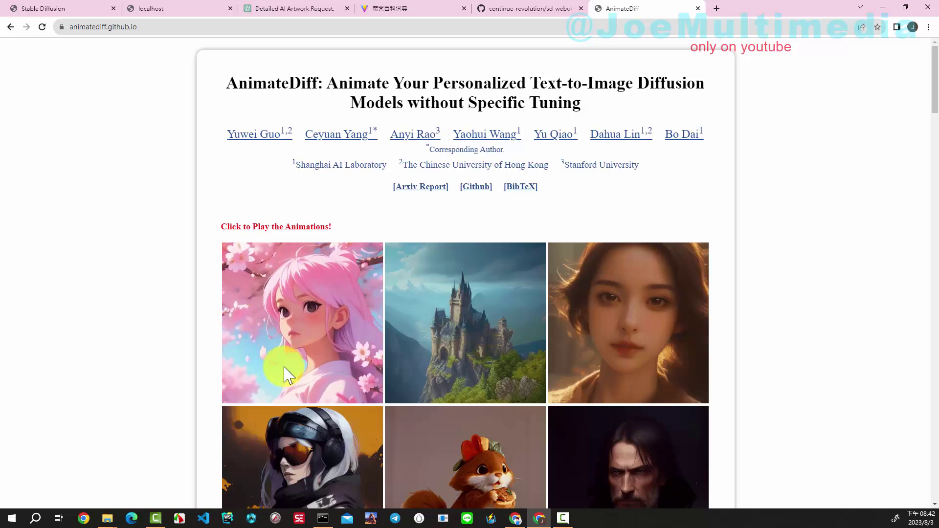
Play several sample animations on the AnimateDiff project page, including the portrait, the squirrel and the goggled character.
left_click(693, 329)
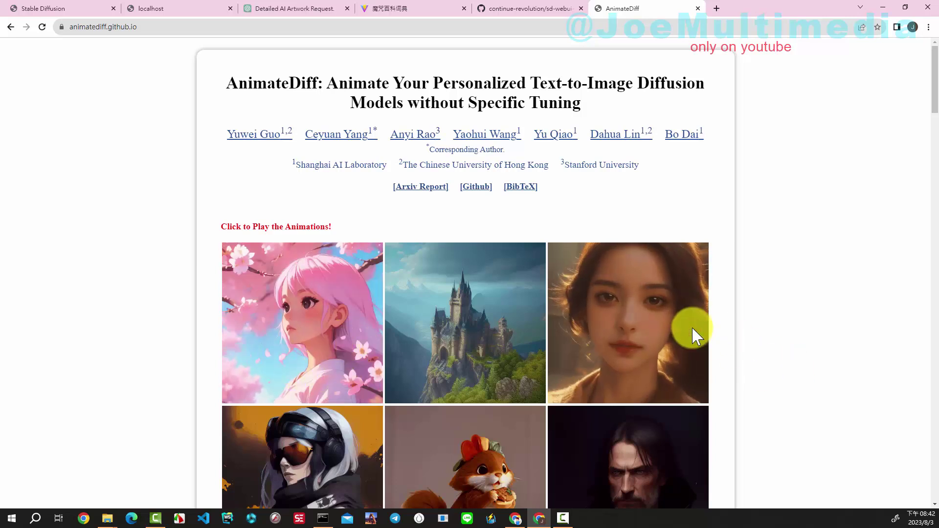
scroll(611, 326, "down", 3)
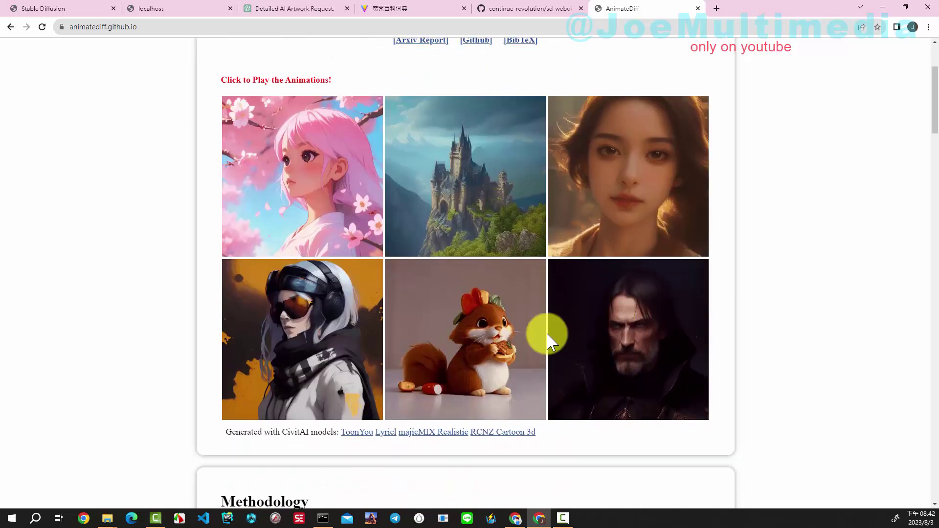
left_click(491, 351)
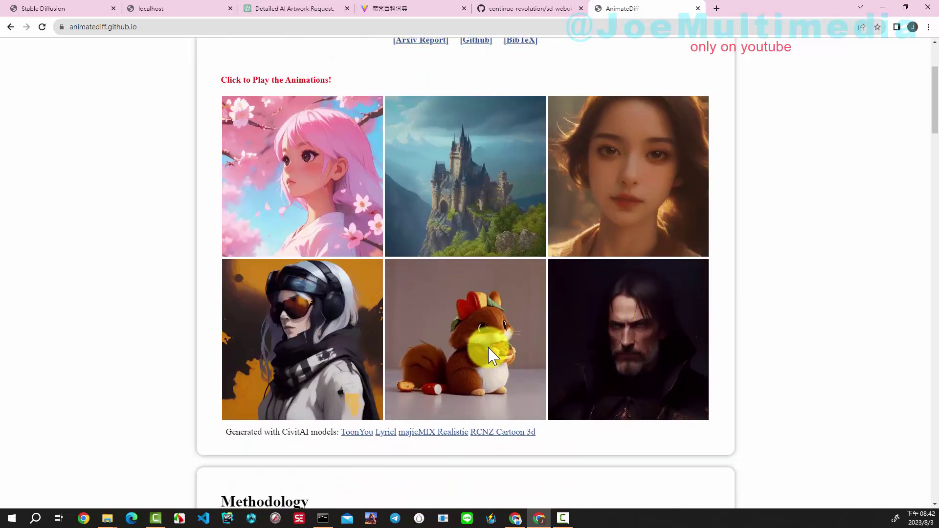
left_click(301, 356)
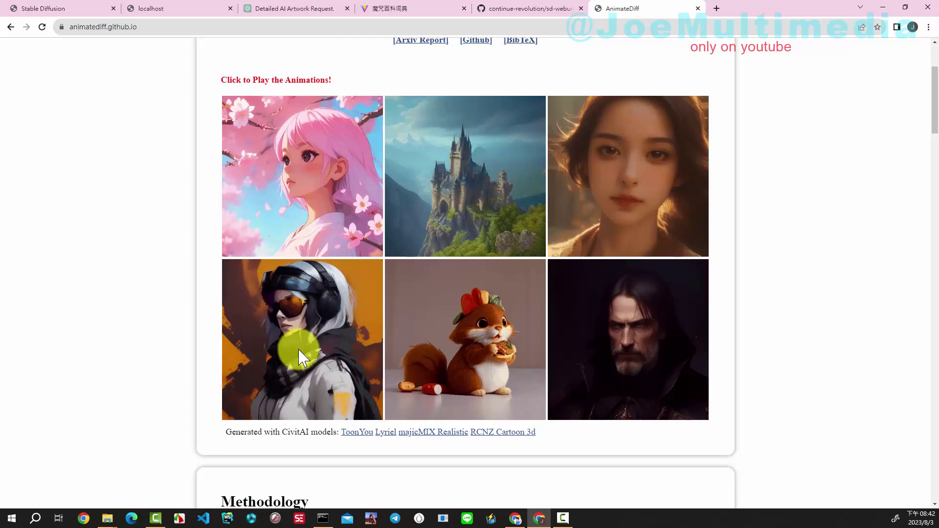
left_click(665, 343)
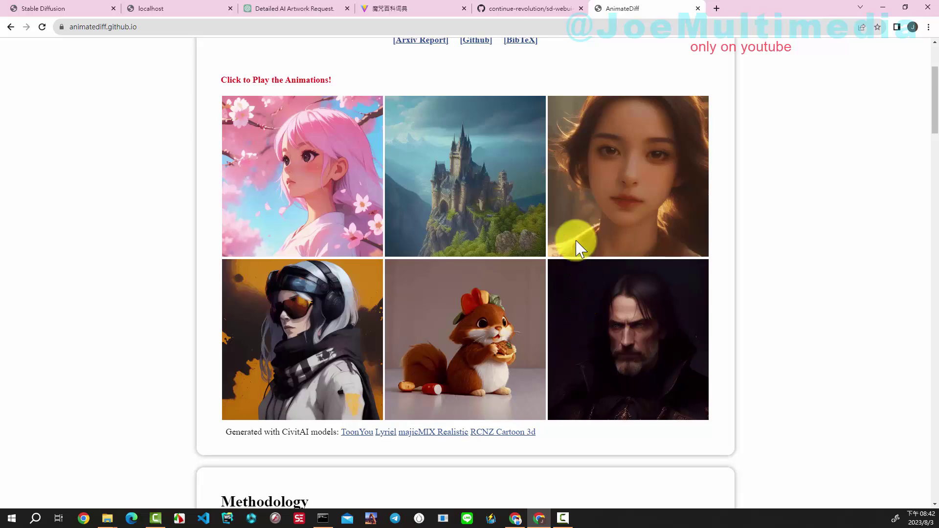
Copy the HTTPS clone URL of the sd-webui-animatediff GitHub repository and install the extension from that URL in the Stable Diffusion web UI.
left_click(504, 10)
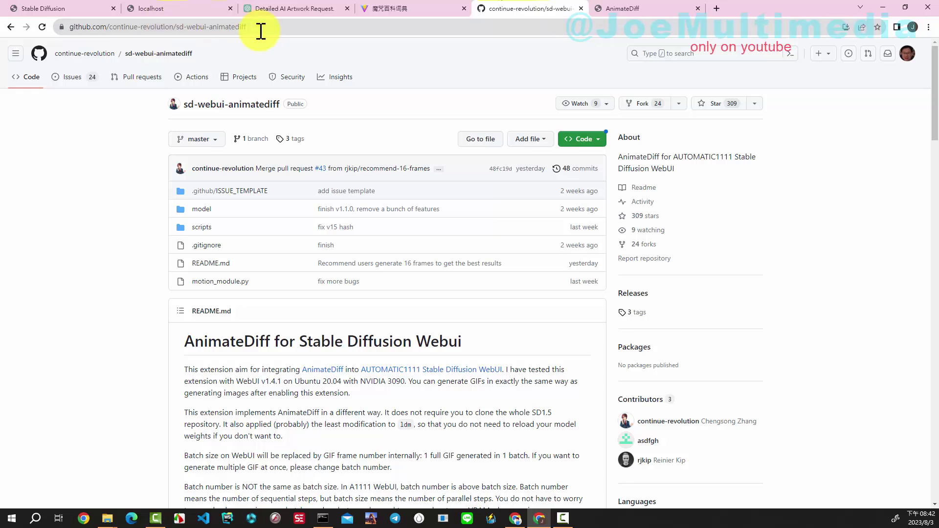
left_click(602, 142)
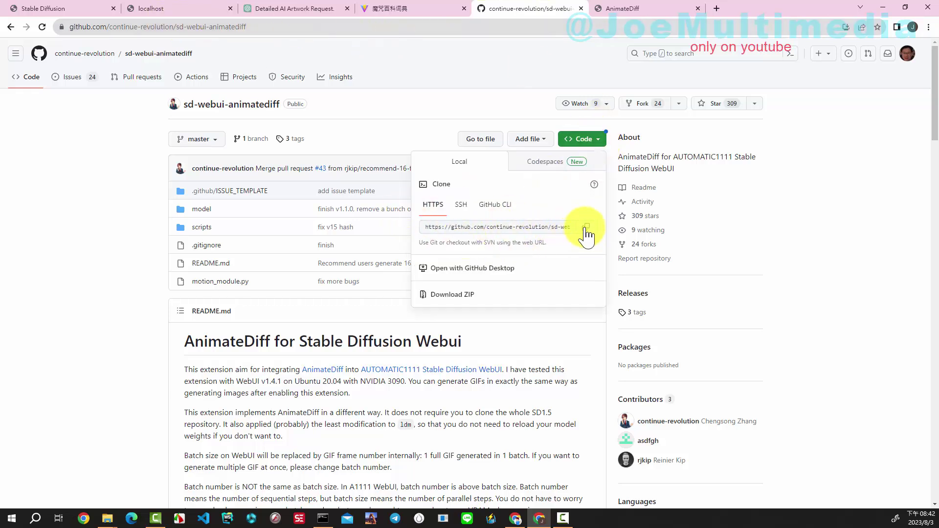
left_click(48, 9)
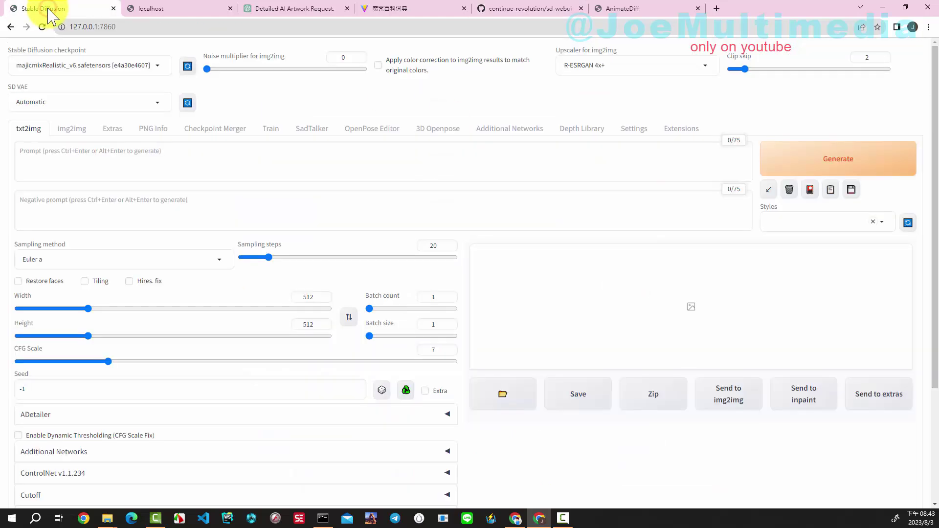
left_click(671, 129)
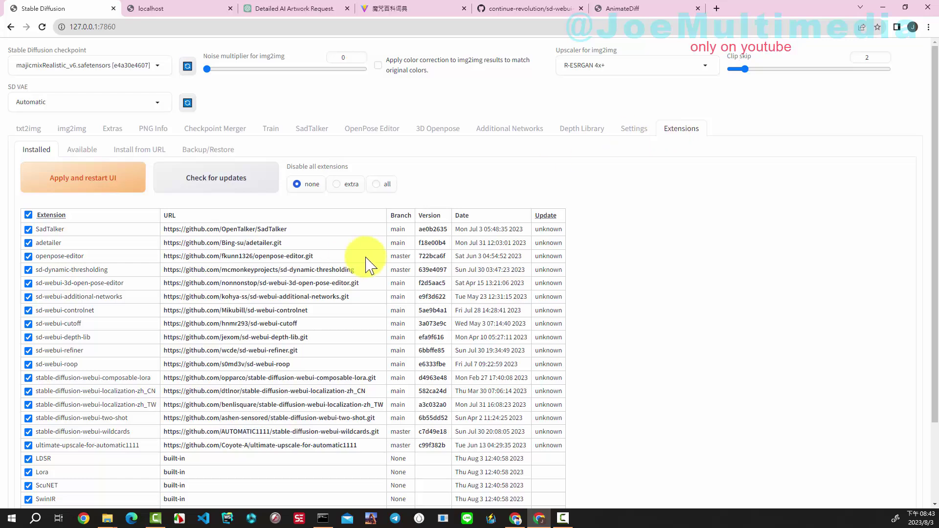
left_click(143, 151)
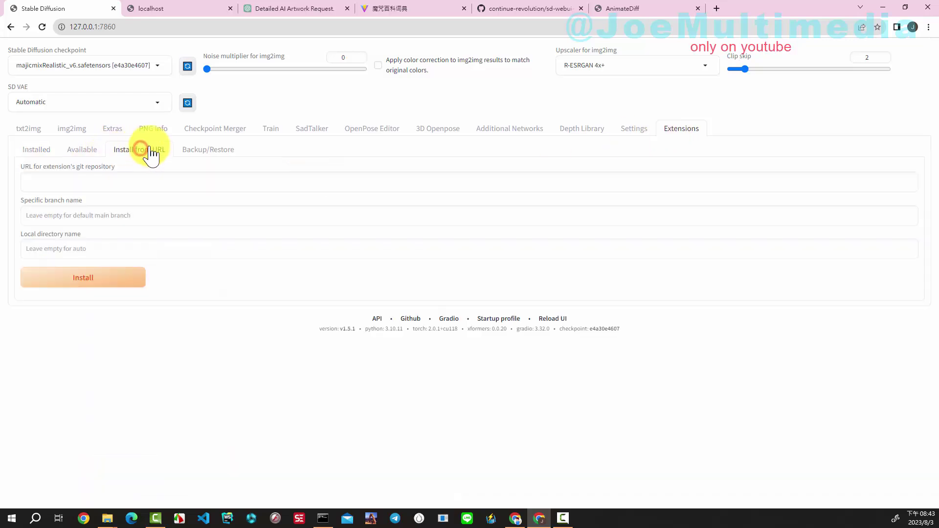
left_click(100, 183)
right_click(100, 183)
left_click(130, 264)
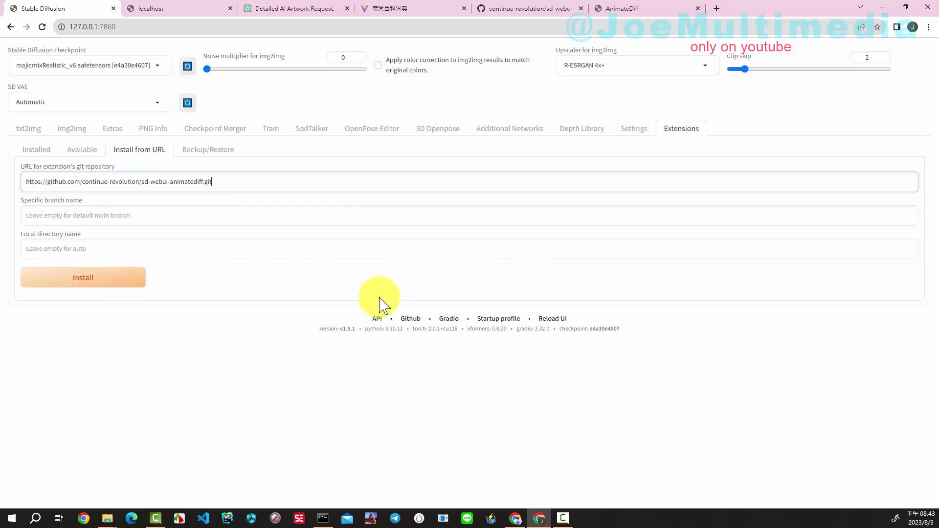
left_click(91, 281)
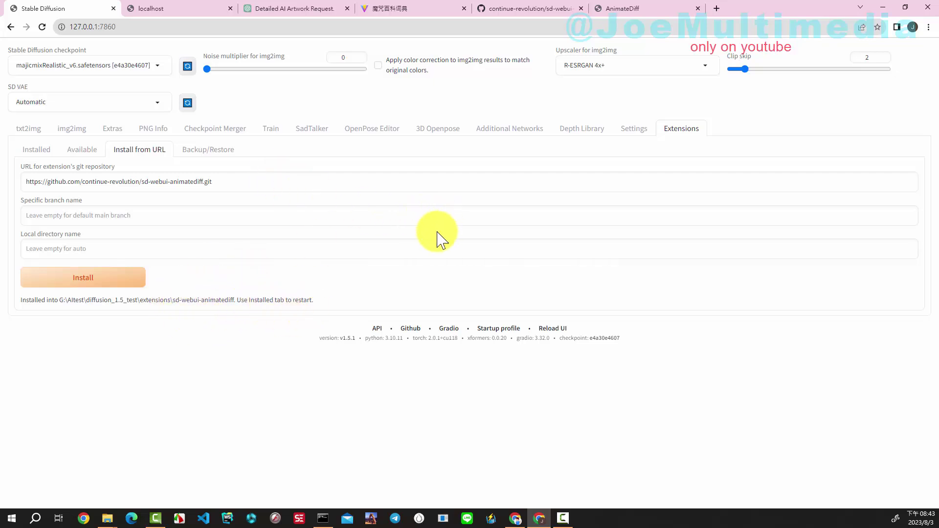
Apply the installed extensions, restart the Stable Diffusion UI and check the console window.
left_click(28, 156)
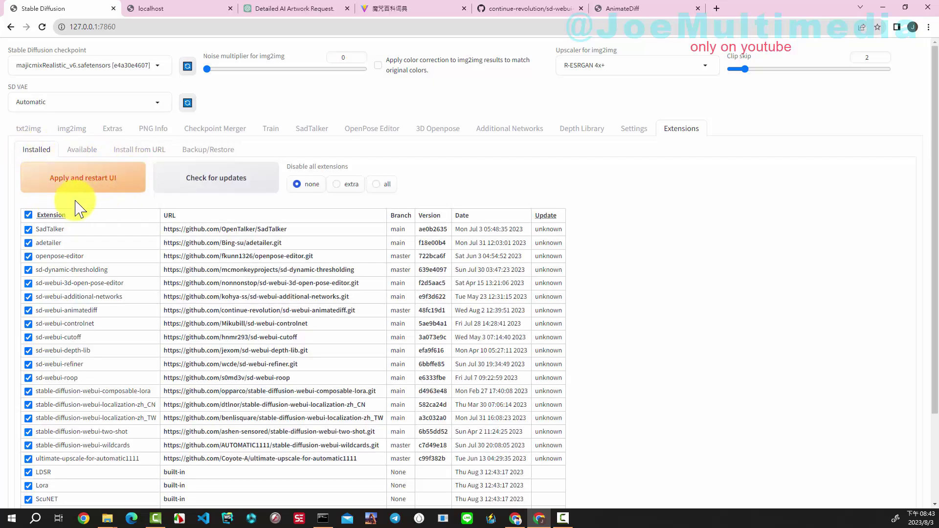
left_click(70, 177)
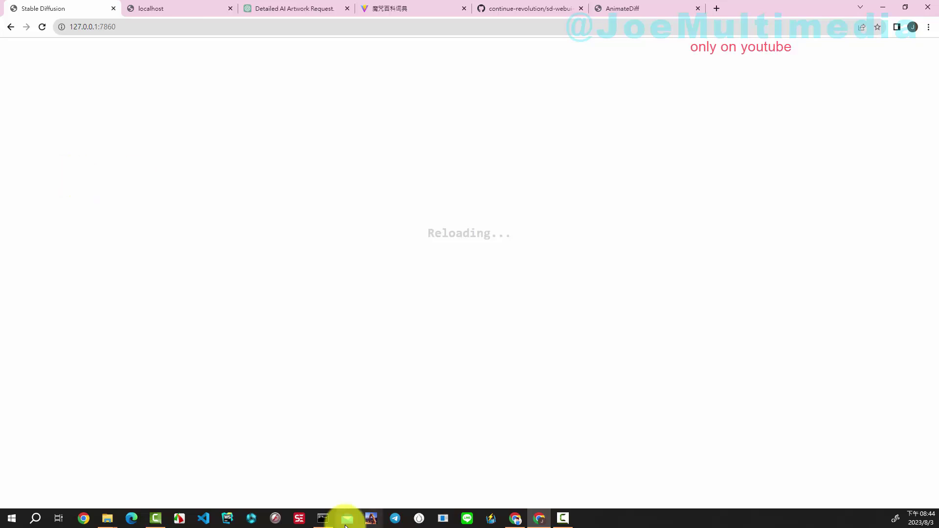
left_click(323, 519)
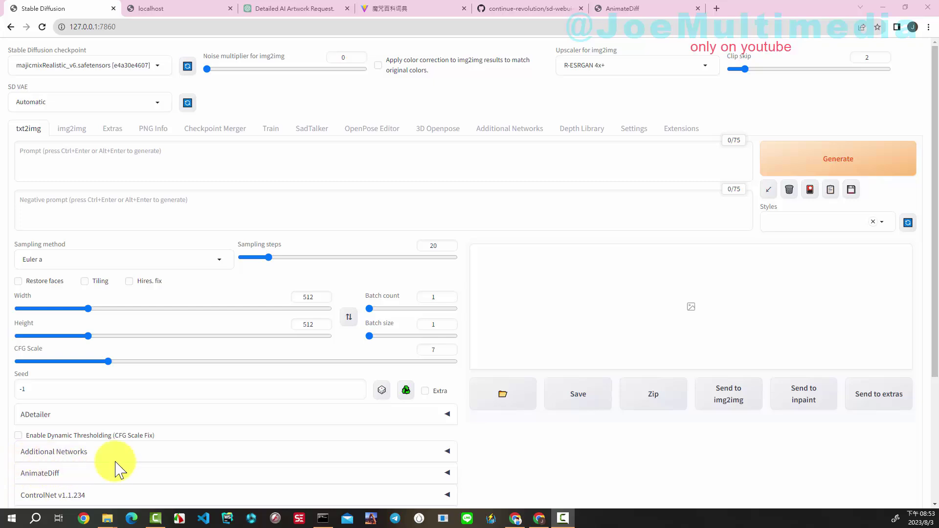
Expand the AnimateDiff section in txt2img and check which motion modules it offers.
left_click(448, 477)
scroll(350, 337, "down", 5)
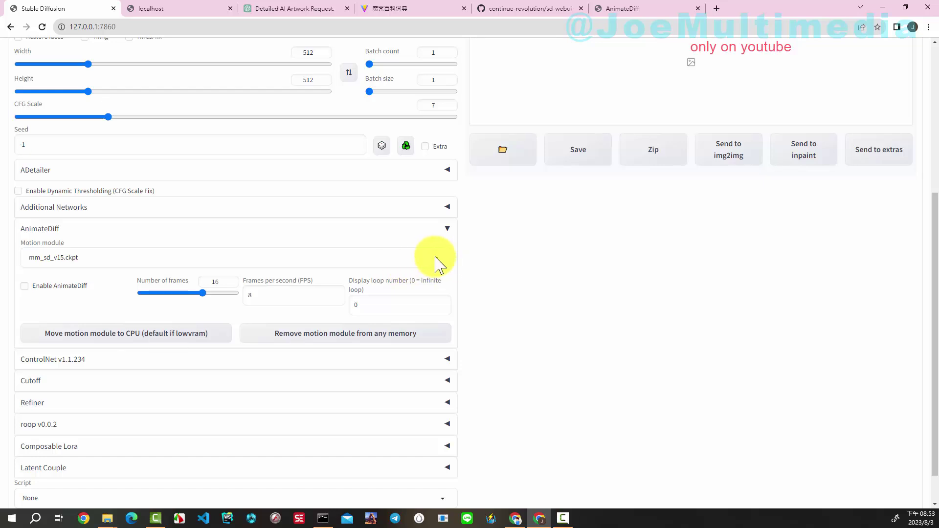
left_click(438, 260)
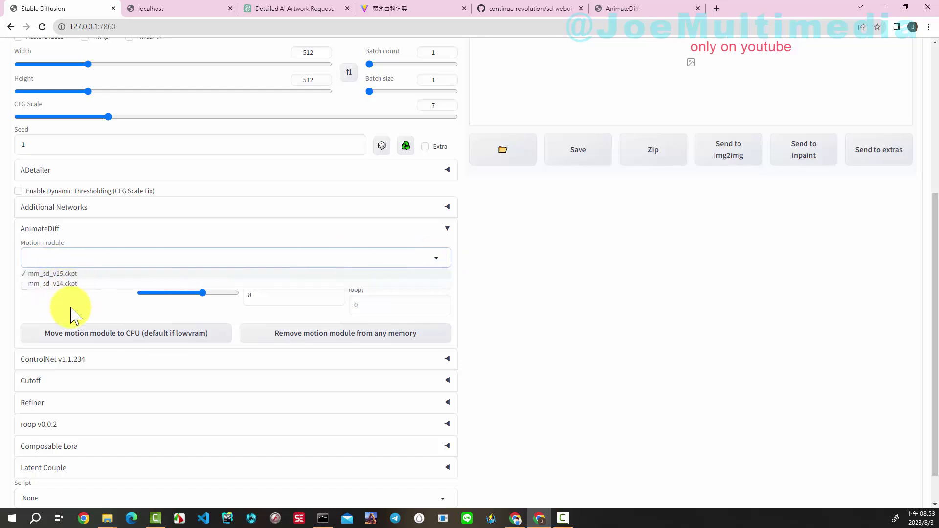
left_click(634, 279)
scroll(633, 279, "down", 1)
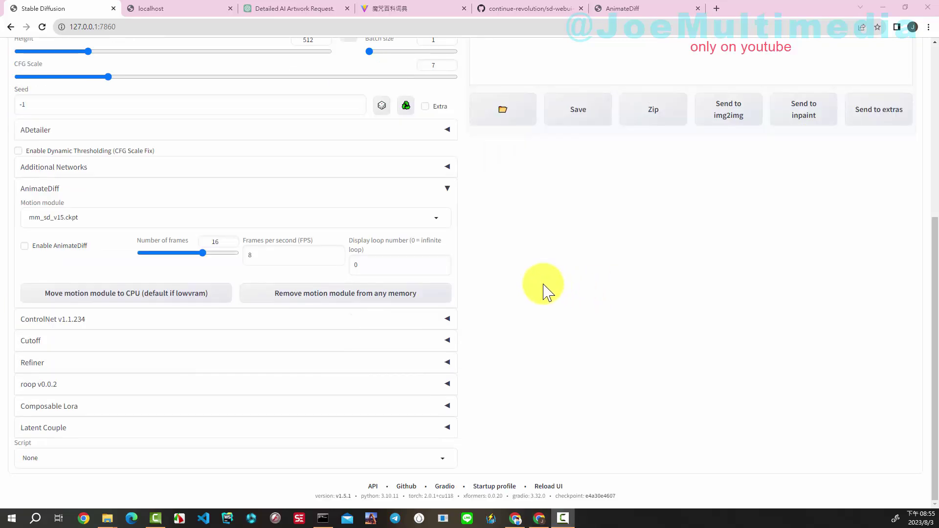
scroll(542, 288, "up", 6)
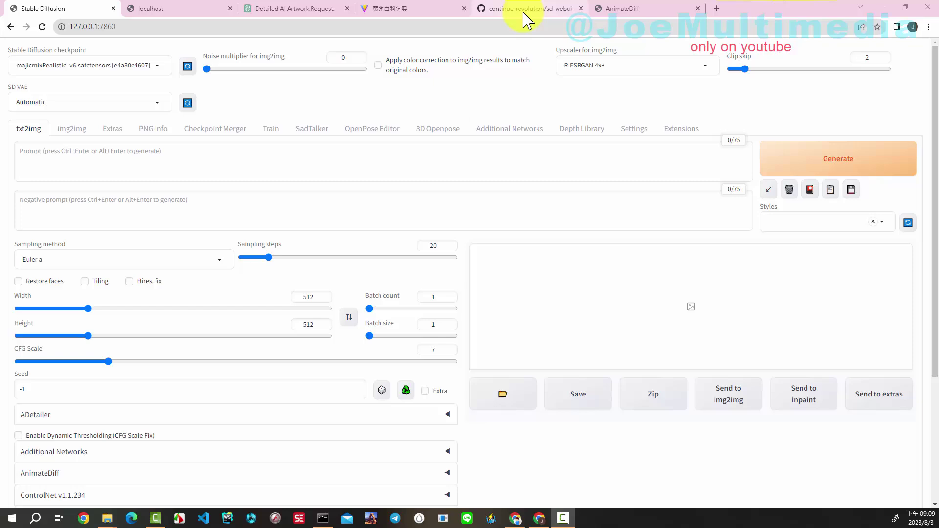
Find the motion module downloads in the How to Use section of the sd-webui-animatediff README and open the Google Drive link.
left_click(525, 15)
scroll(493, 252, "down", 5)
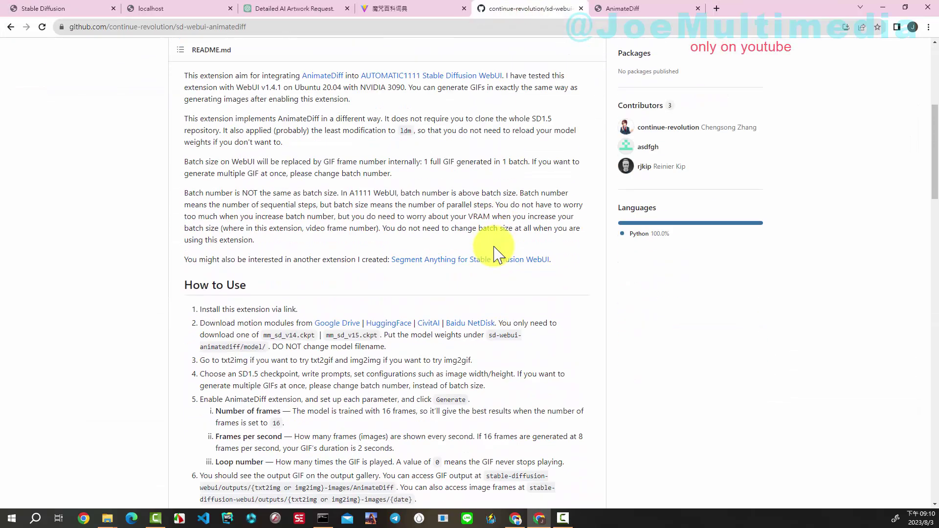
scroll(494, 251, "down", 2)
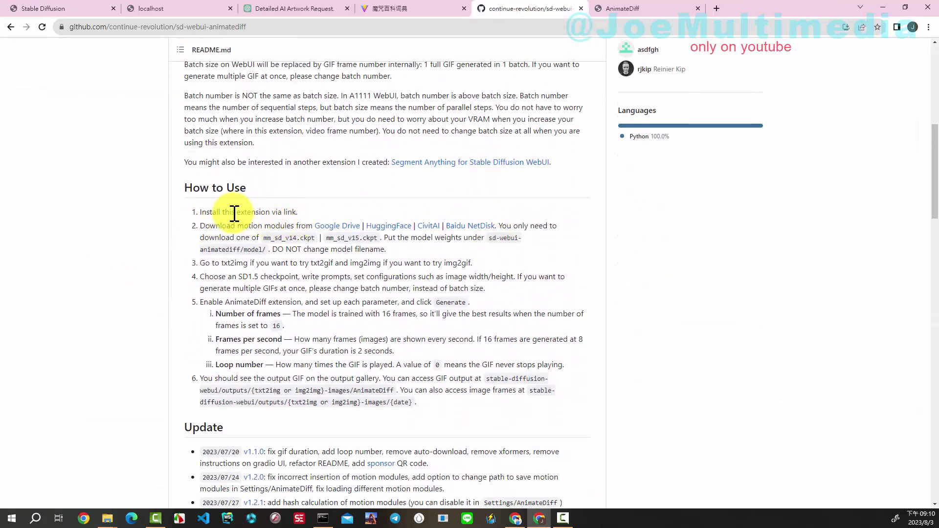
left_click_drag(239, 212, 289, 214)
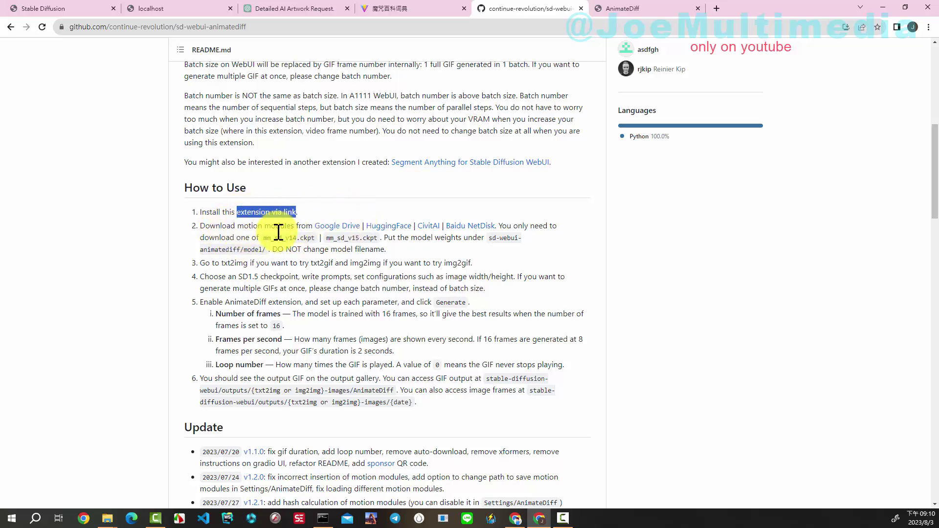
left_click(335, 226)
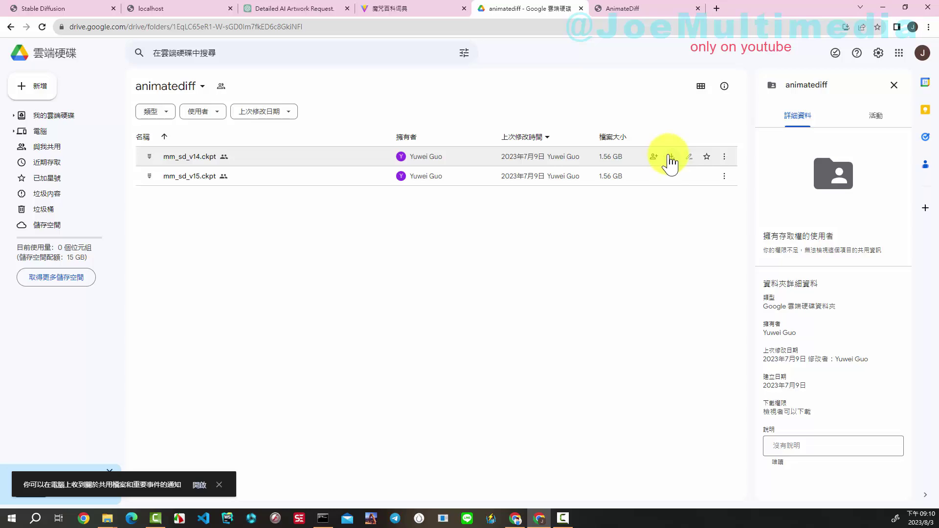
Download mm_sd_v14.ckpt and mm_sd_v15.ckpt from the animatediff Drive folder, accepting the download without a virus scan.
left_click(668, 156)
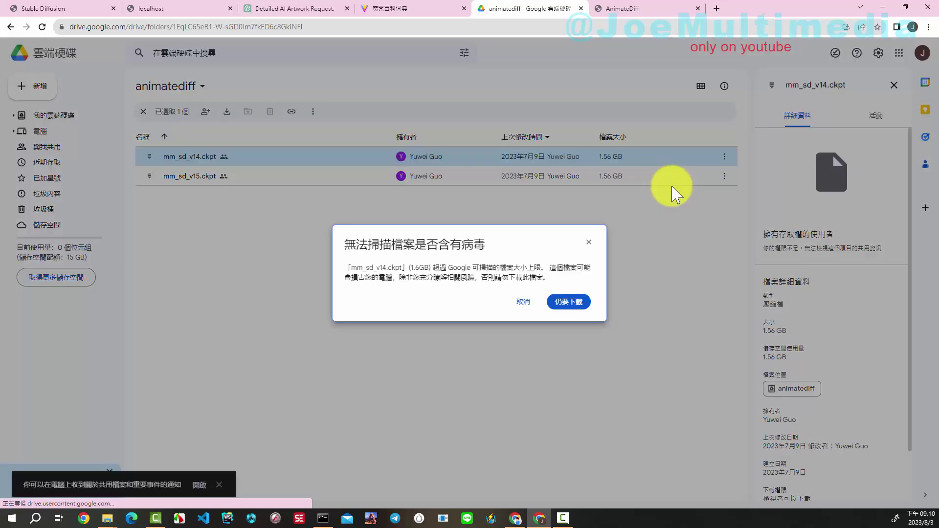
left_click(570, 303)
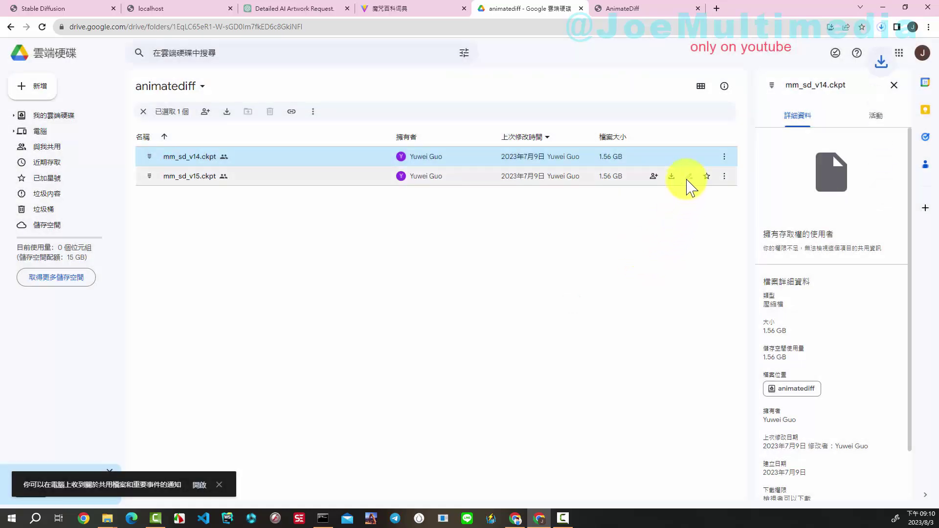
left_click(670, 177)
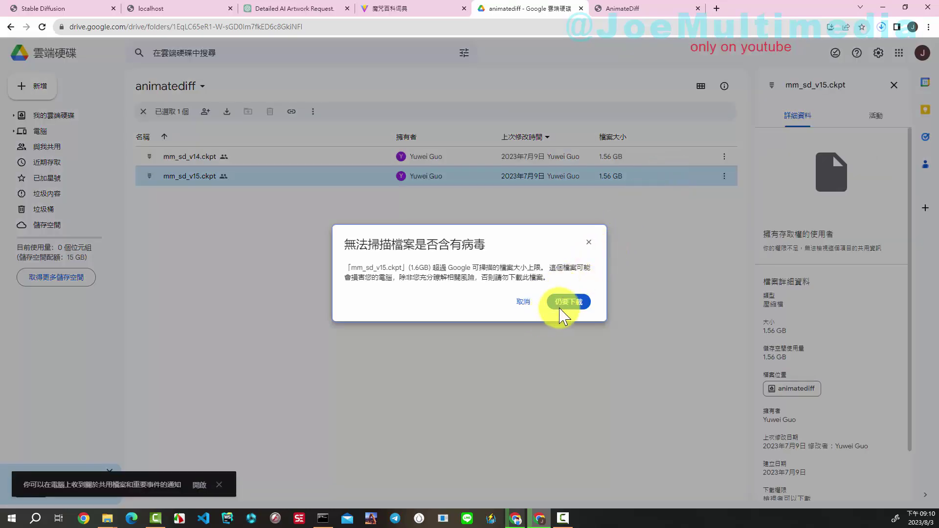
left_click(565, 302)
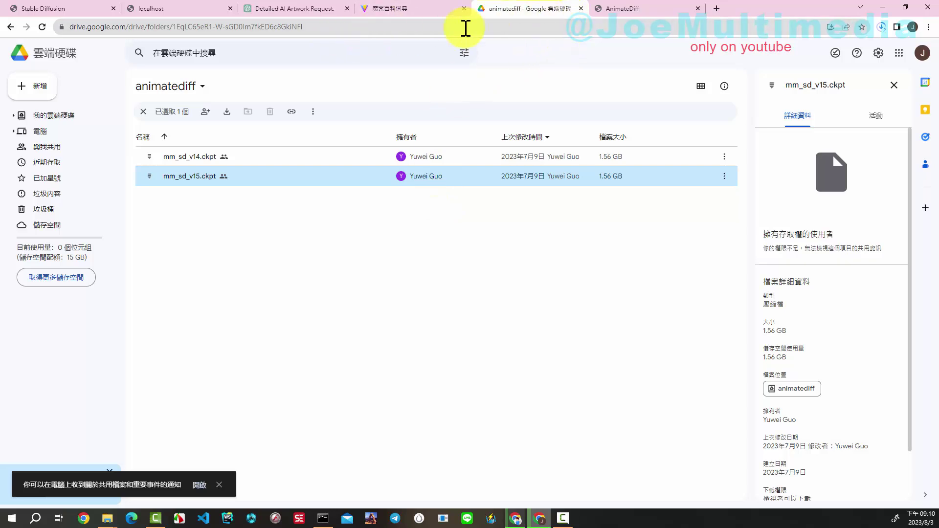
Return to the GitHub README and read the usage instructions and the FAQ entry on VRAM requirements.
left_click(10, 26)
scroll(405, 310, "down", 6)
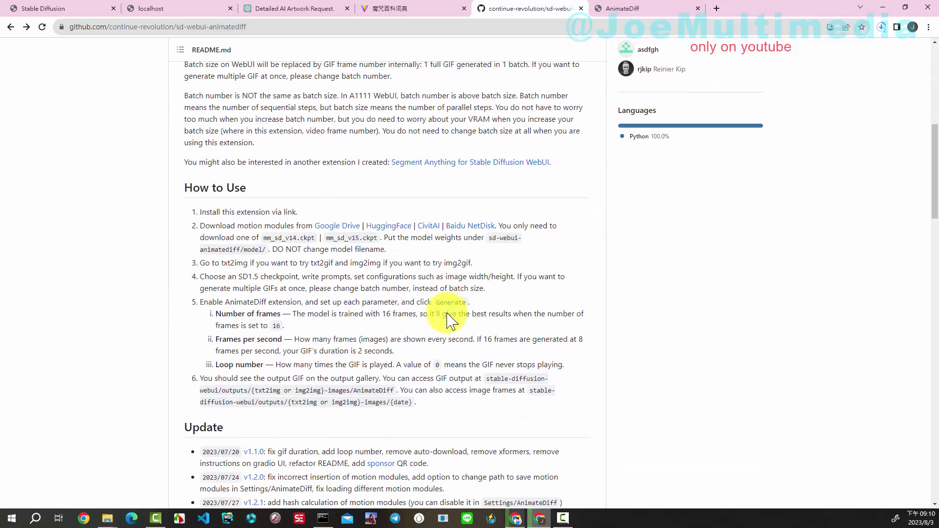
scroll(449, 320, "down", 1)
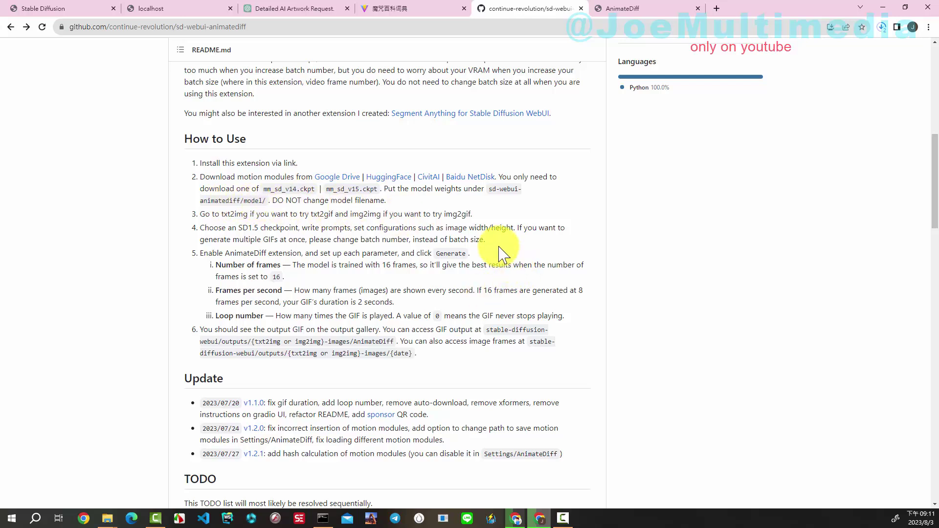
scroll(499, 253, "down", 10)
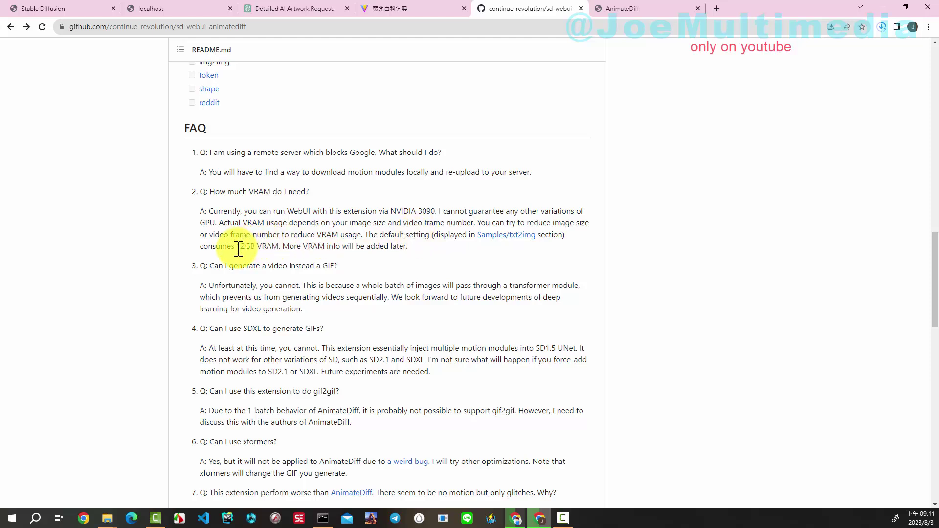
left_click_drag(237, 247, 259, 245)
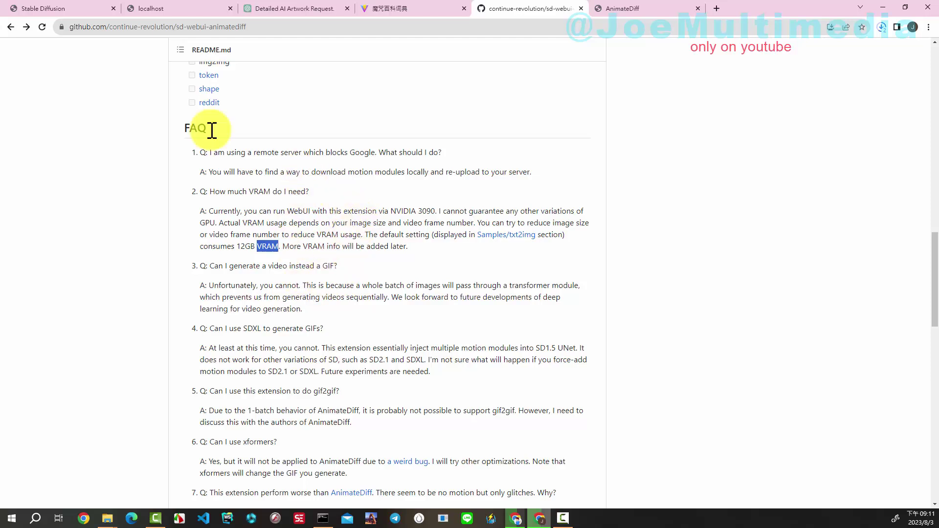
Expand AnimateDiff in the Stable Diffusion txt2img page and review its motion module, frame count, FPS and loop options.
left_click(58, 15)
scroll(94, 315, "down", 4)
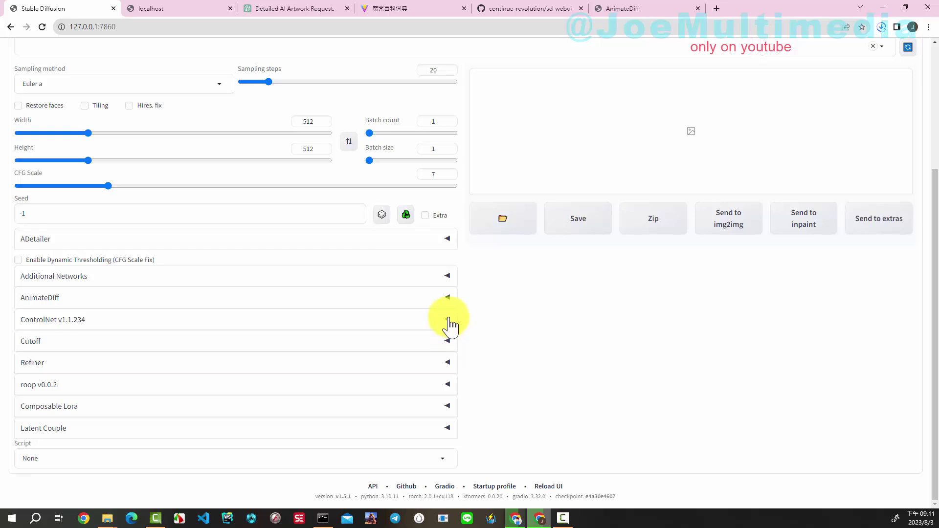
left_click(447, 304)
scroll(88, 326, "down", 3)
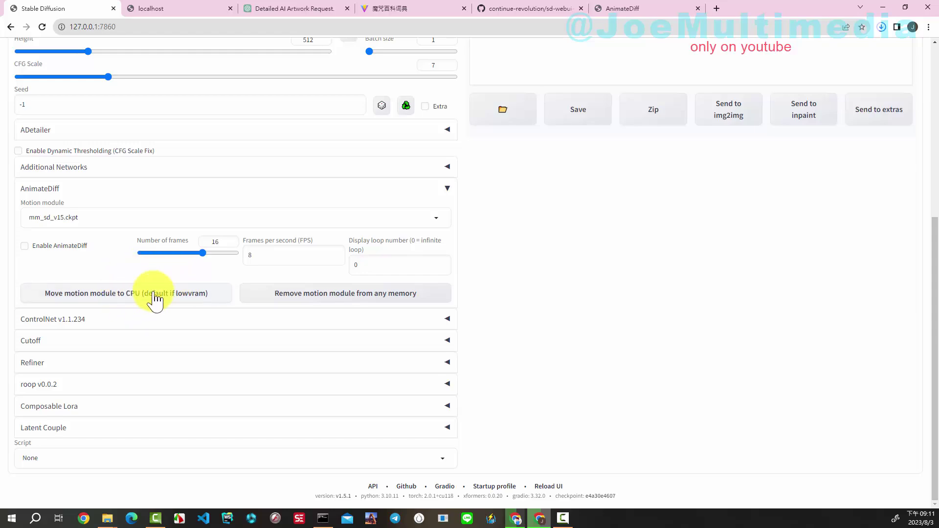
scroll(415, 310, "up", 1)
scroll(415, 311, "up", 4)
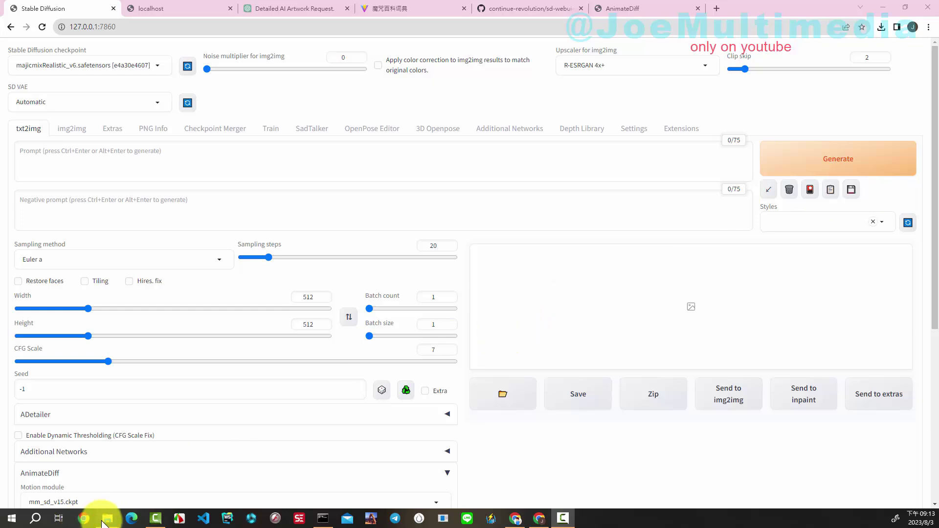
Open the model folder of the sd-webui-animatediff extension inside the diffusion_1.5_test extensions directory.
mouse_move(103, 523)
left_click(74, 486)
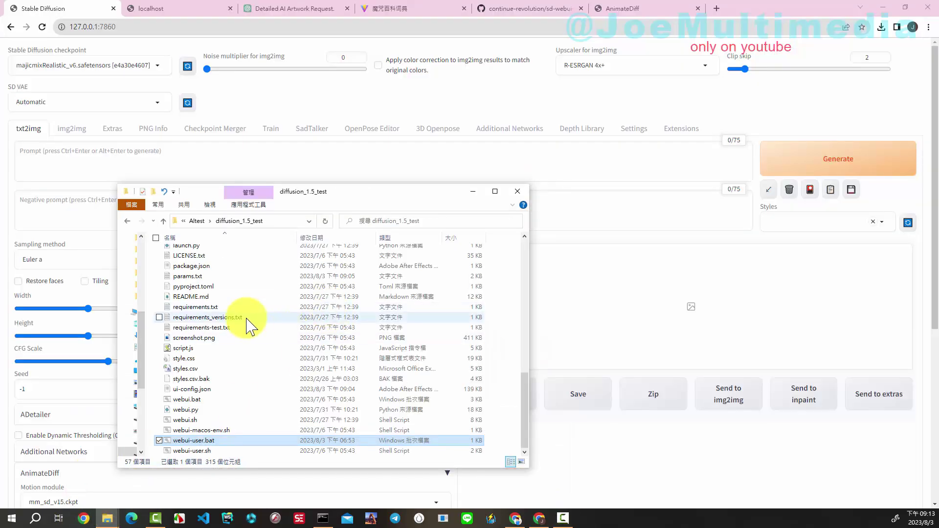
scroll(247, 323, "up", 12)
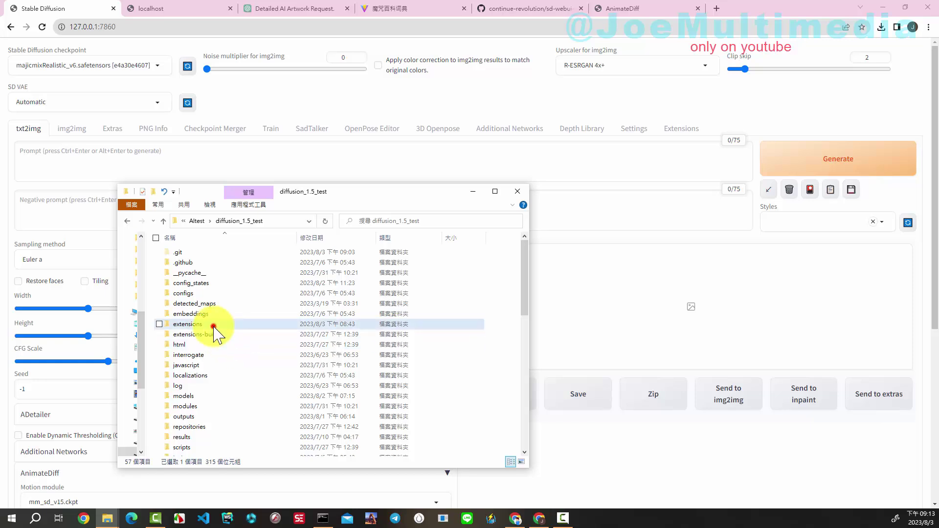
double_click(214, 326)
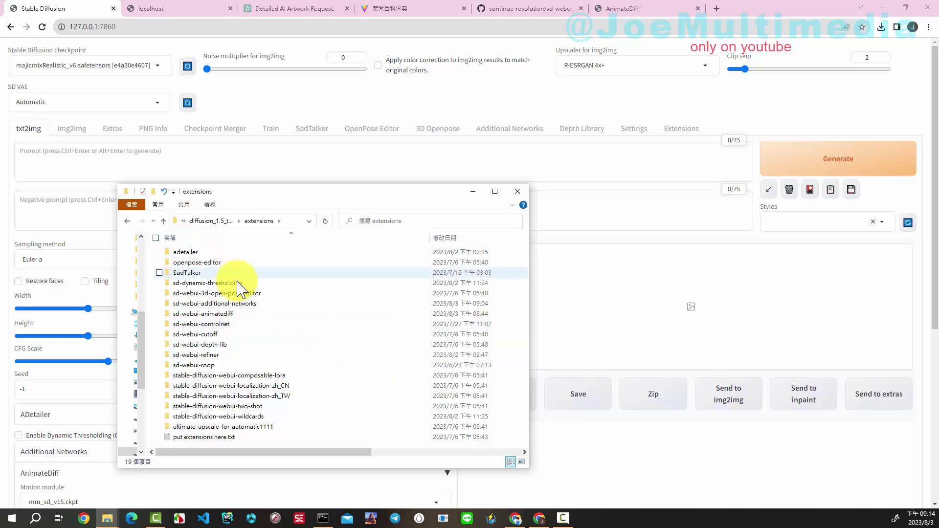
double_click(233, 314)
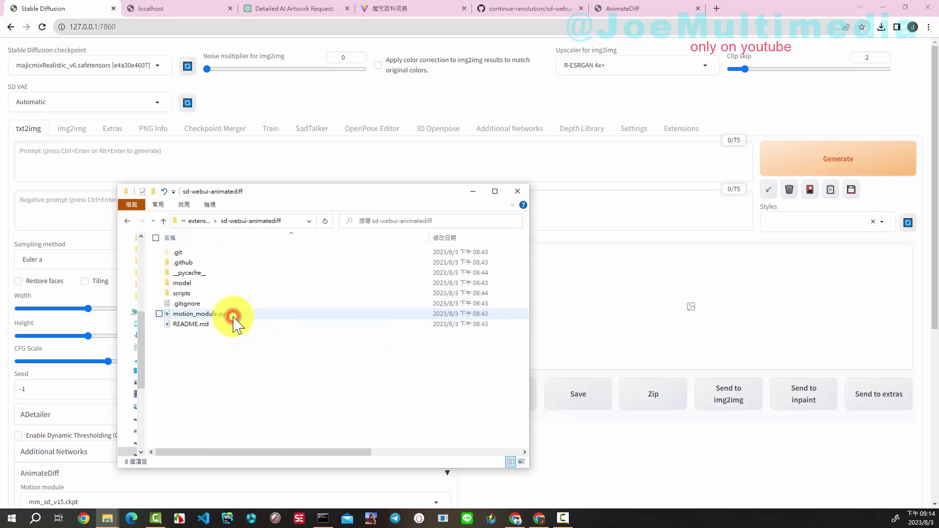
double_click(218, 287)
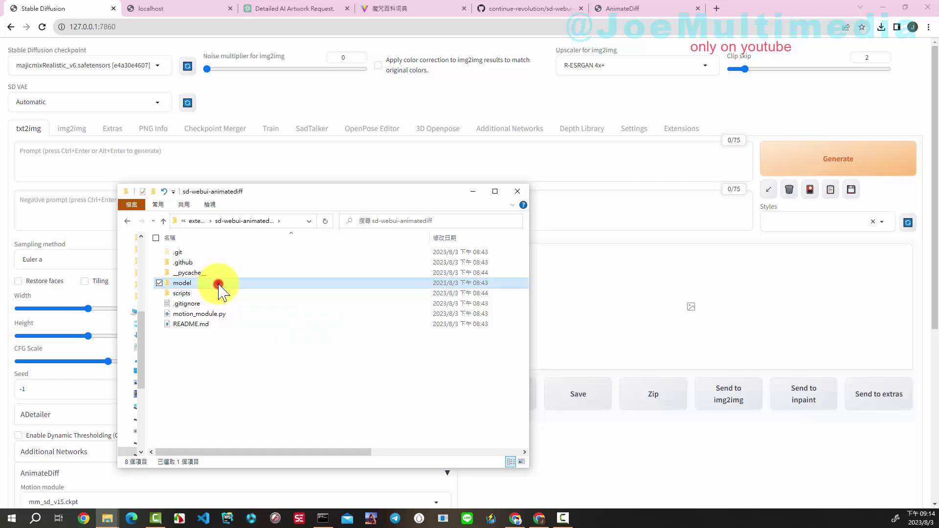
Paste mm_sd_v14.ckpt and mm_sd_v15.ckpt into the model folder and return to the Stable Diffusion page.
right_click(258, 264)
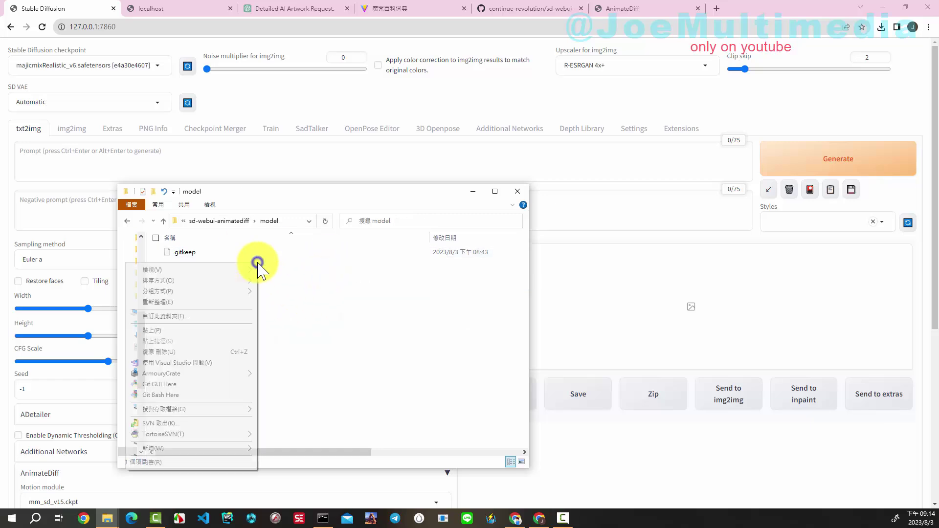
left_click(182, 328)
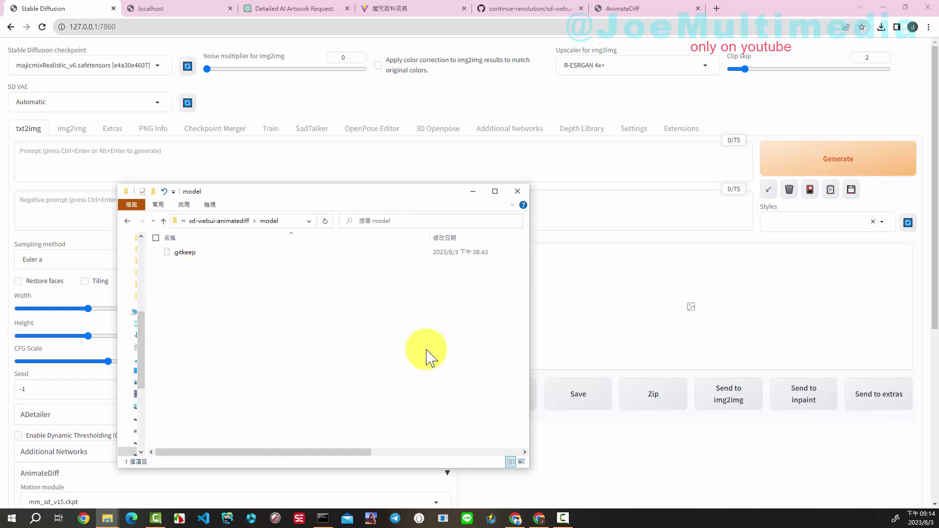
left_click(330, 330)
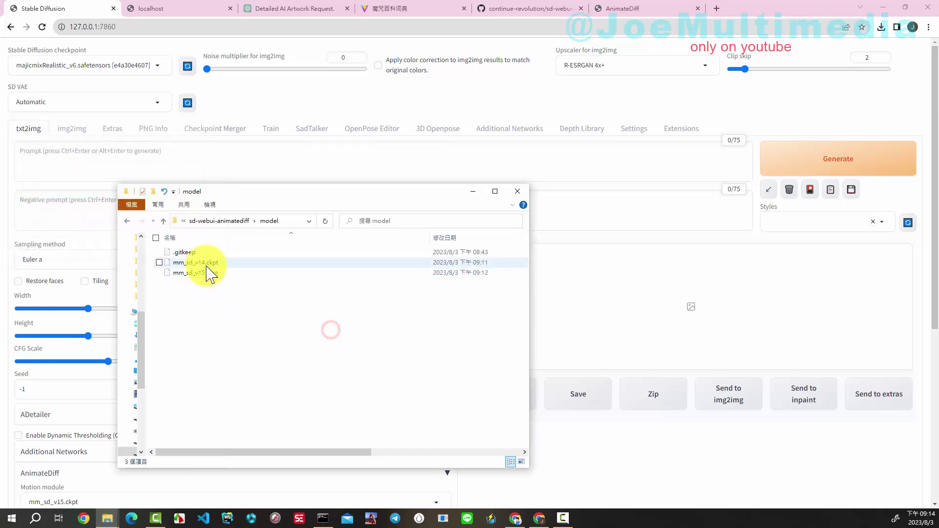
left_click(285, 162)
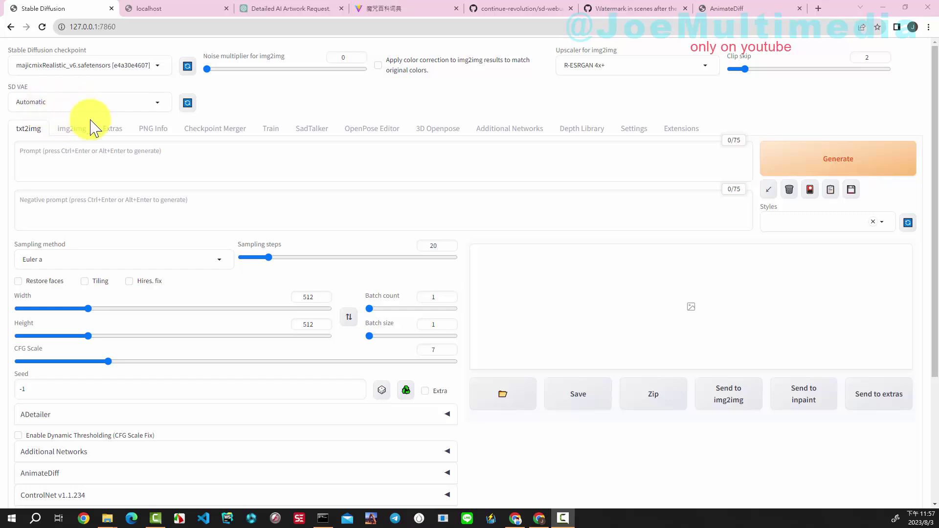
Check the SD VAE choices, keeping Automatic, and restore the last generation's prompts and parameters.
left_click(156, 102)
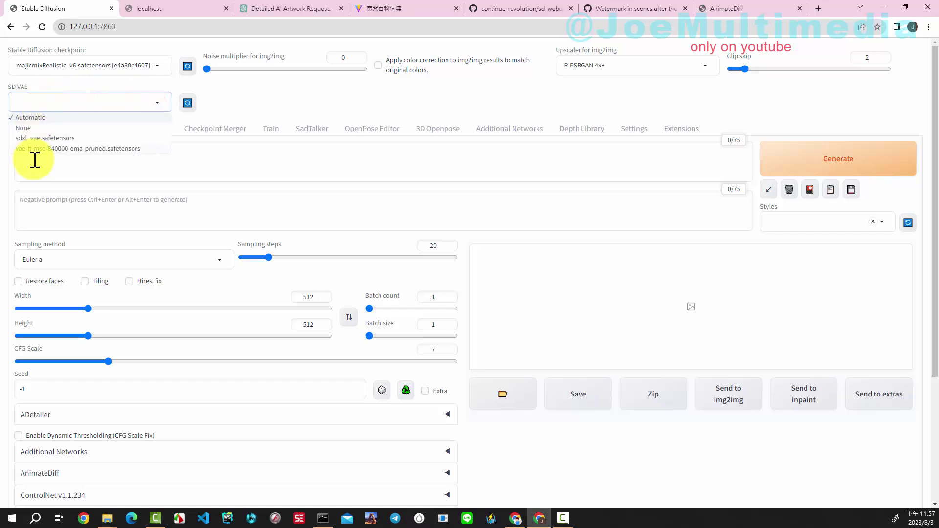
left_click(61, 171)
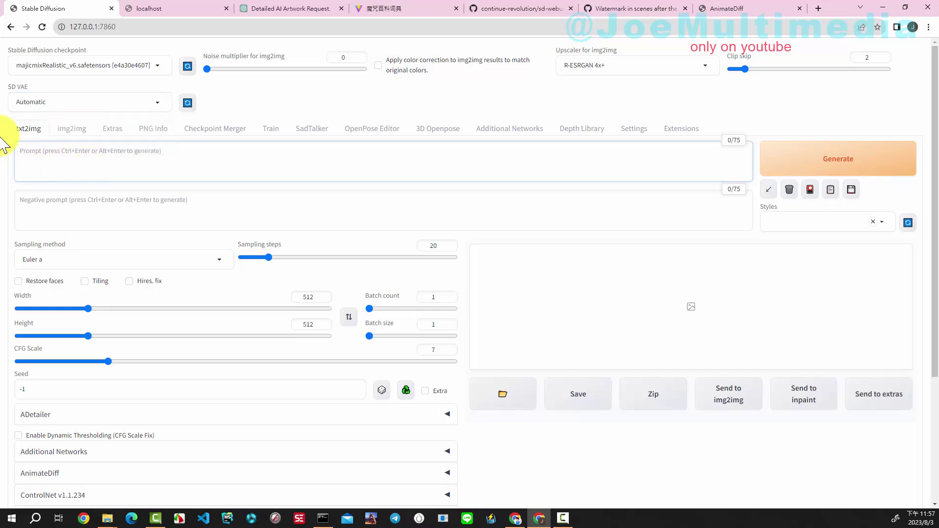
left_click(769, 191)
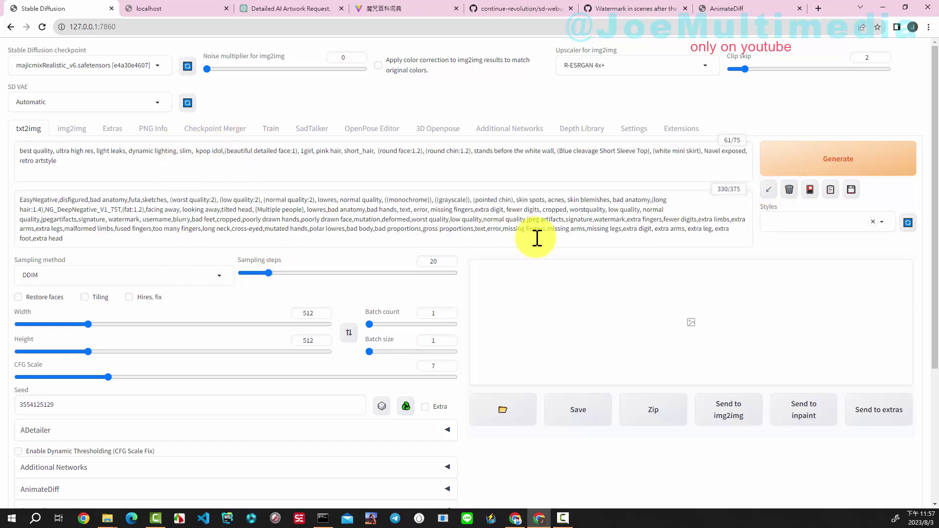
Choose DDIM as the sampling method and reset the seed to random (-1).
scroll(406, 176, "down", 2)
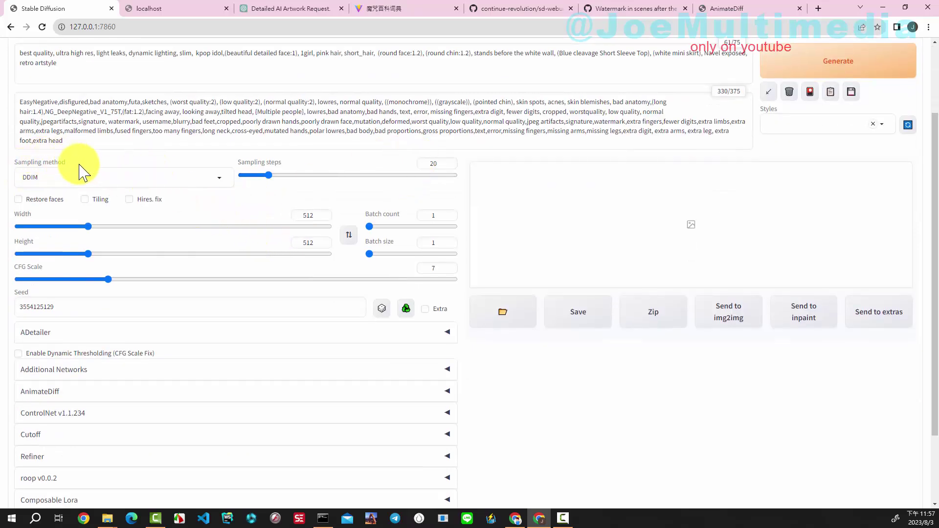
left_click(224, 185)
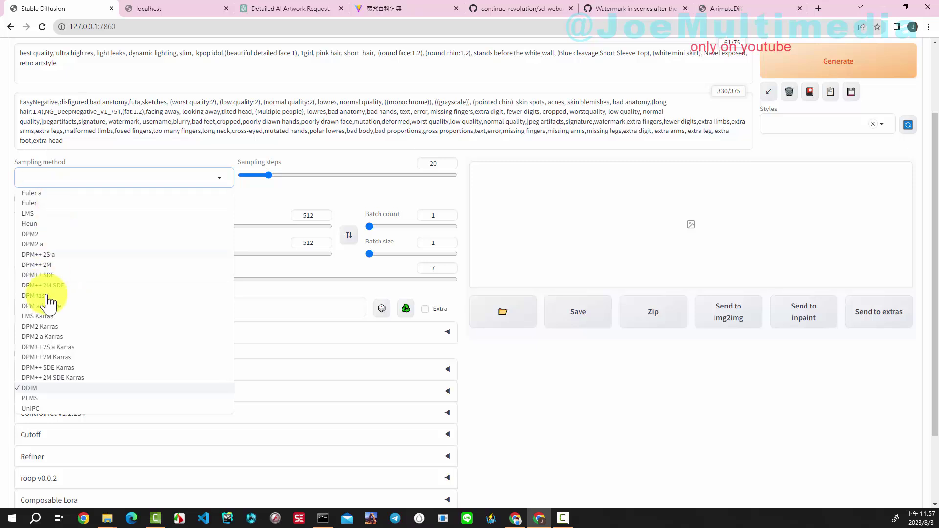
left_click(31, 390)
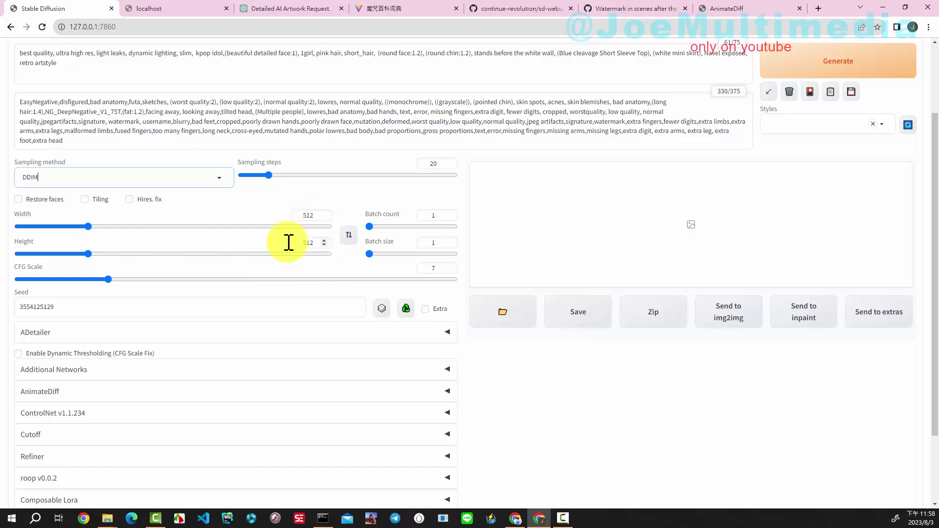
scroll(241, 225, "down", 2)
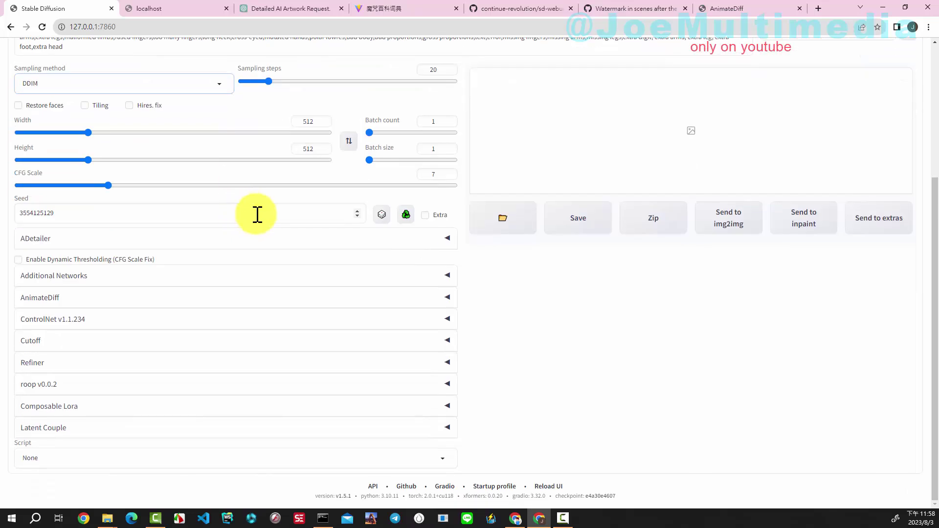
left_click(382, 215)
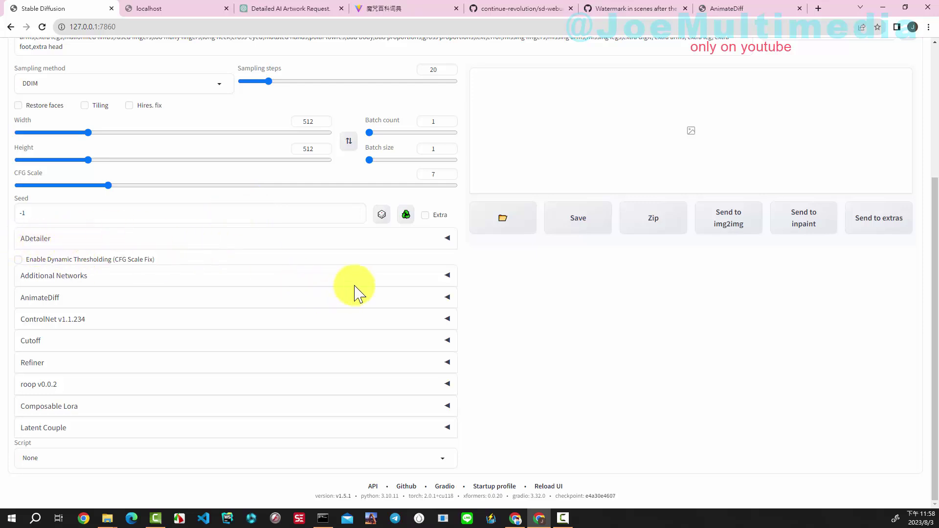
Enable ADetailer with the face_yolov8n.pt model, check its detection settings and collapse the section.
left_click(446, 239)
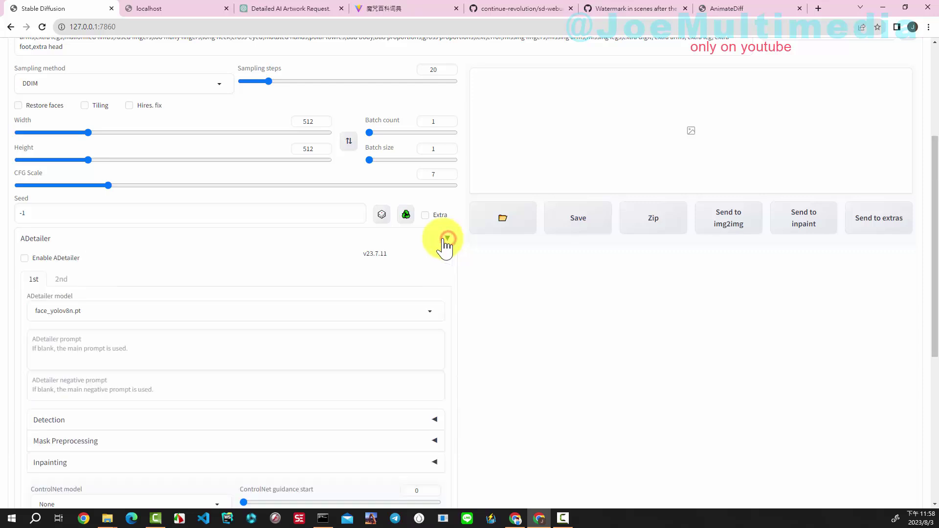
left_click(26, 258)
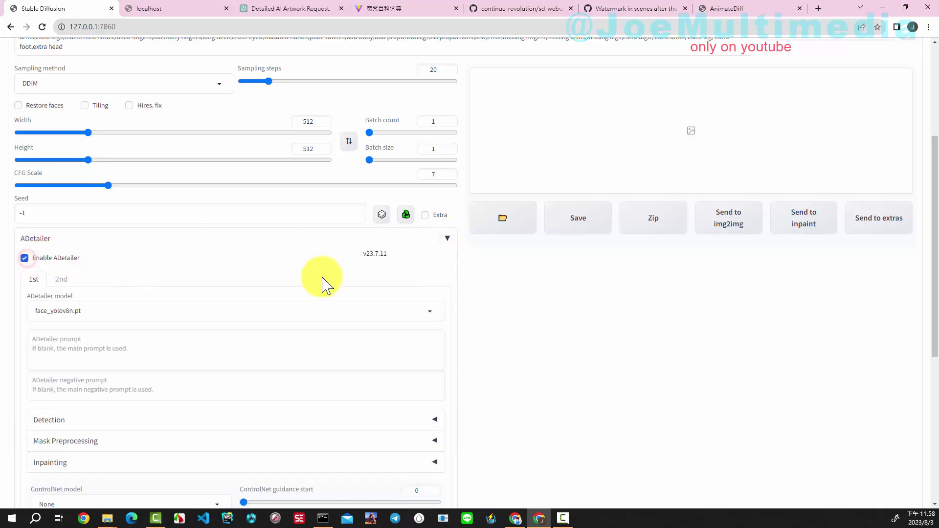
scroll(367, 326, "down", 1)
left_click(429, 376)
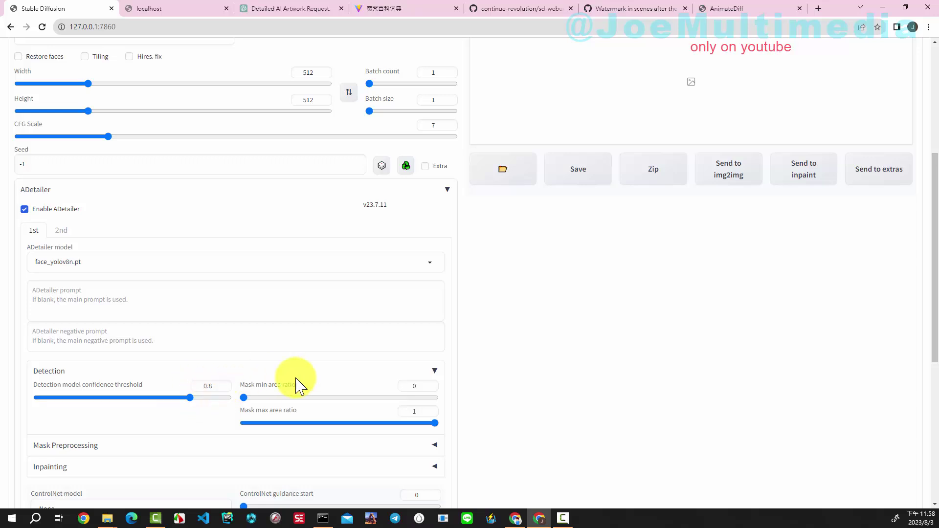
left_click(434, 374)
left_click(445, 190)
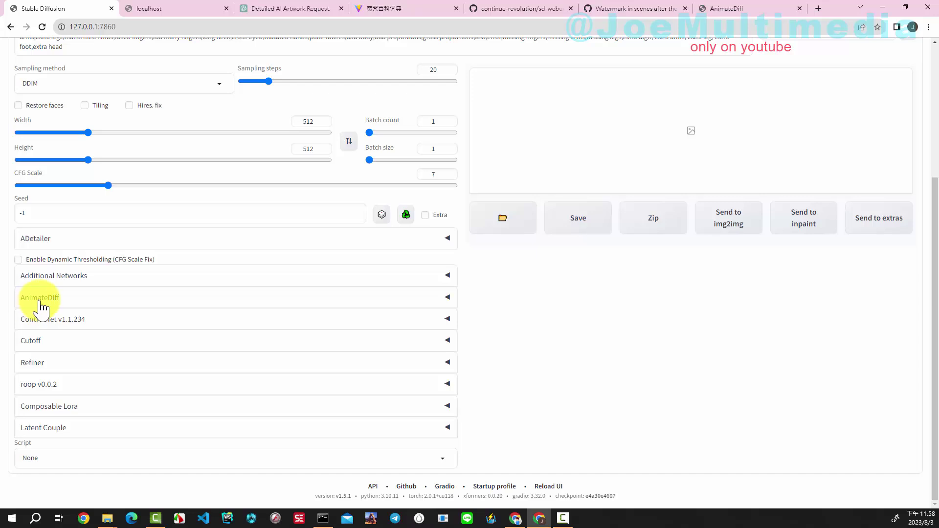
Enable AnimateDiff with the mm_sd_v14.ckpt motion module, keeping 16 frames at 8 FPS.
left_click(445, 298)
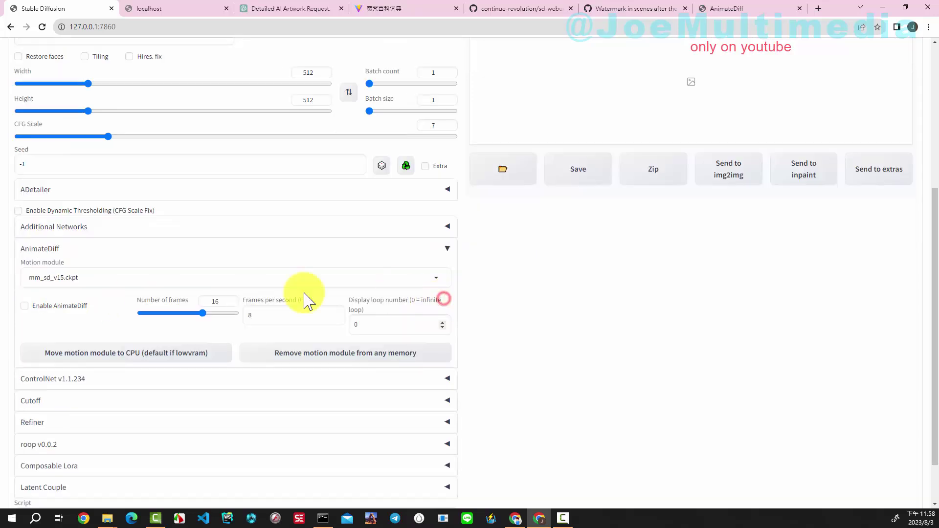
left_click(25, 306)
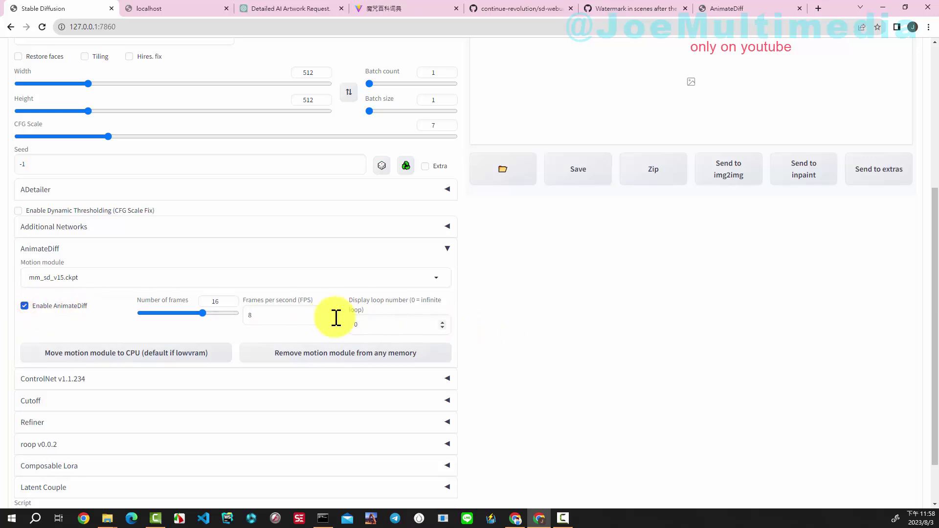
left_click(436, 281)
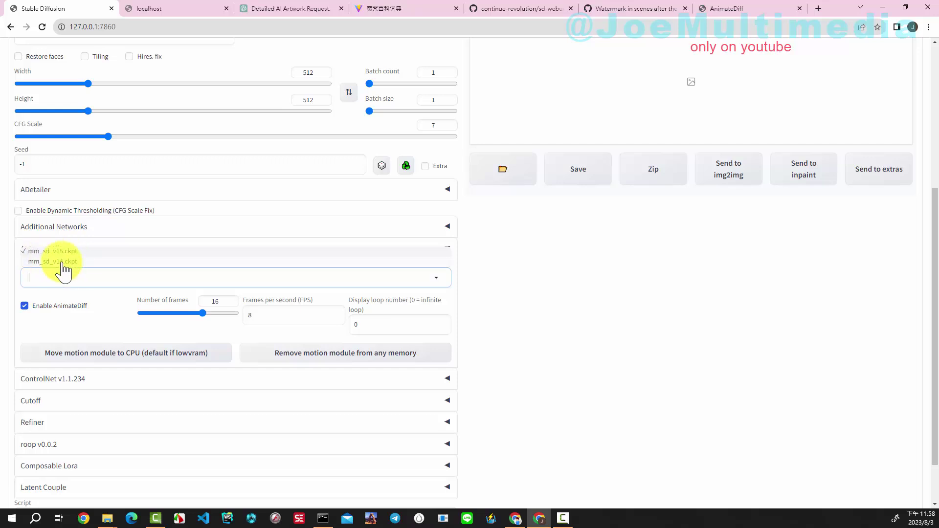
left_click(62, 262)
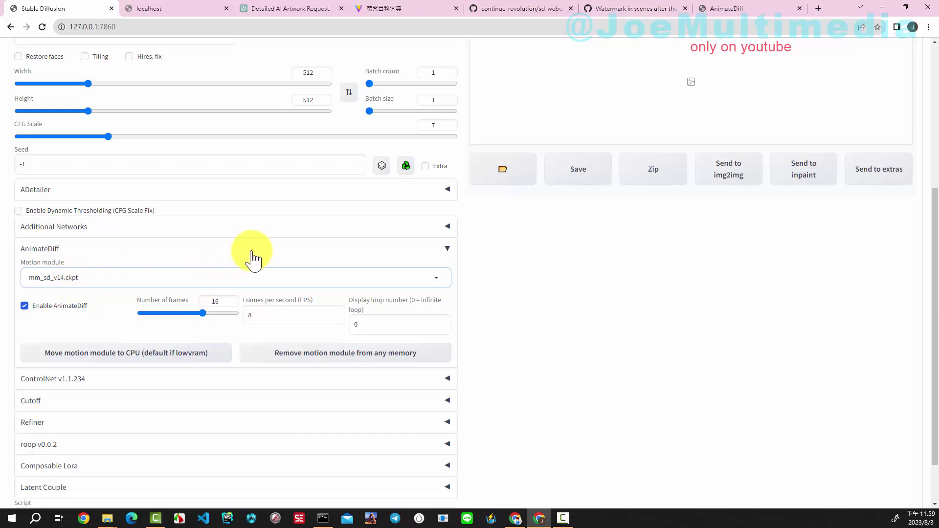
scroll(252, 251, "down", 1)
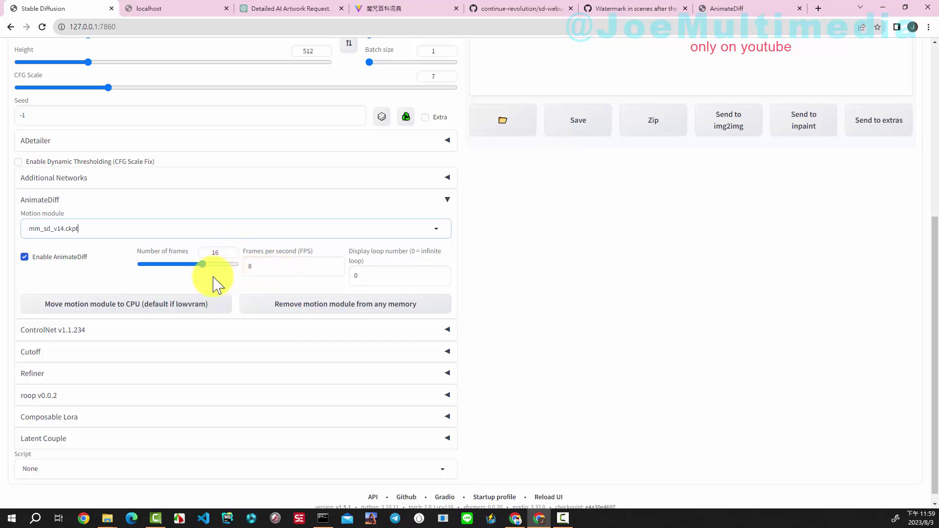
left_click(202, 264)
mouse_move(203, 265)
left_mouse_down()
mouse_move(252, 268)
mouse_move(186, 266)
mouse_move(205, 265)
left_mouse_up()
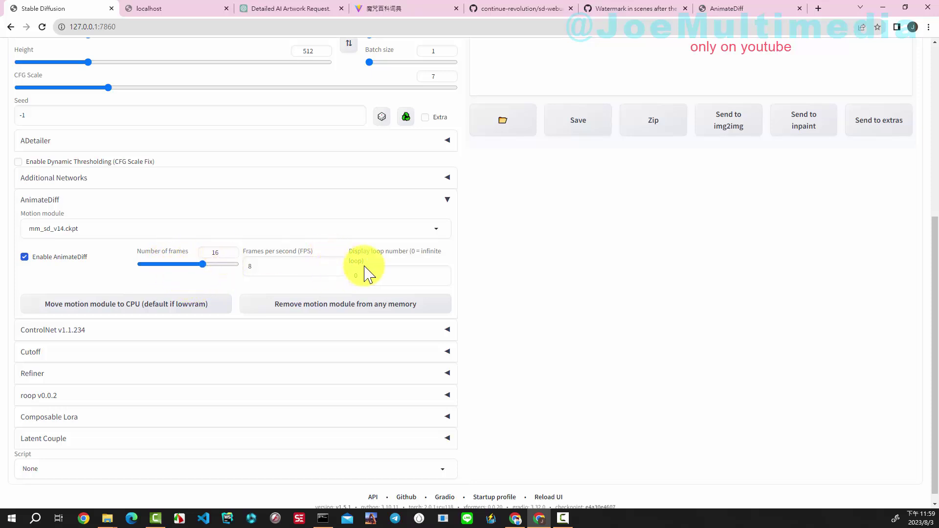
Try to generate the animation and examine the output in the web UI's command window.
scroll(364, 274, "up", 6)
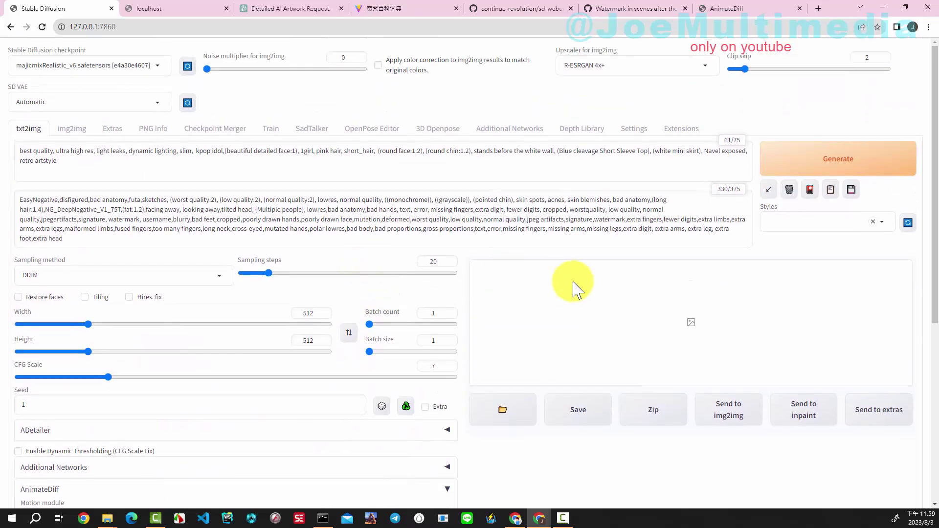
left_click(807, 157)
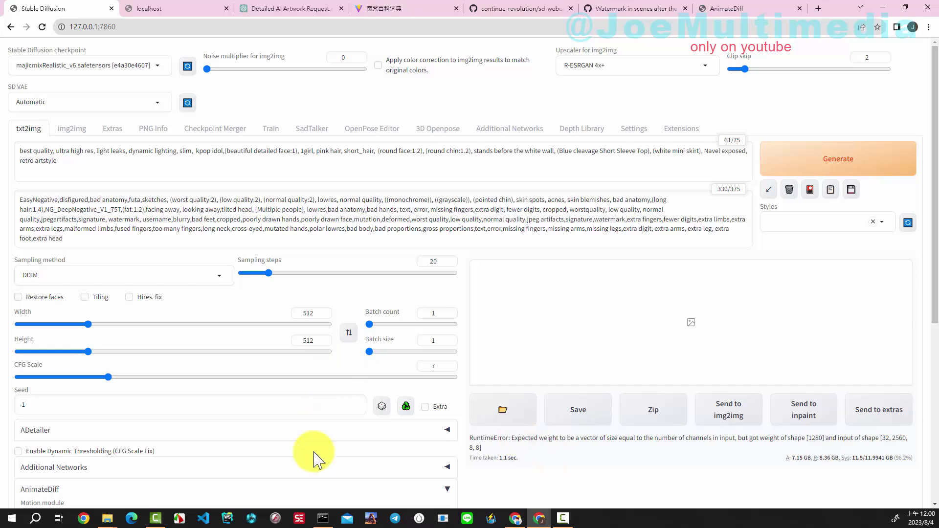
left_click(319, 520)
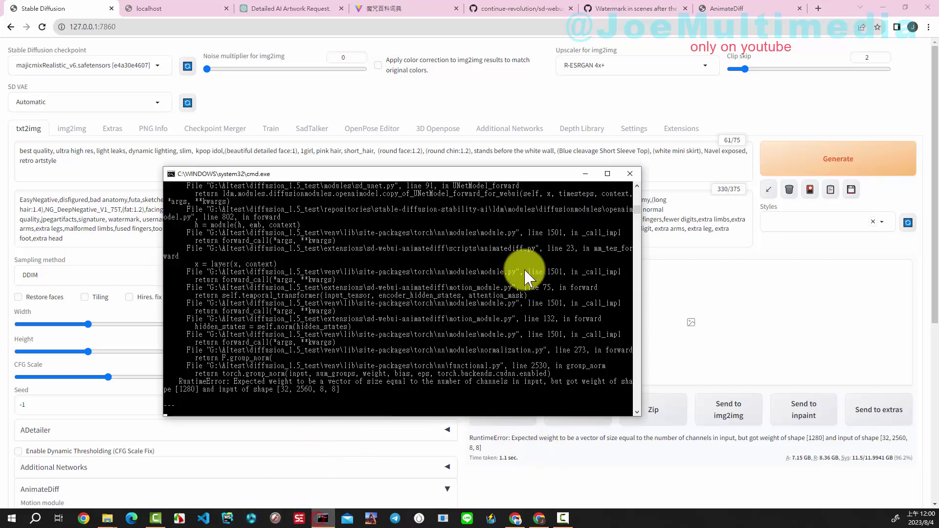
Restart the web UI server by closing its command window and running webui-user.bat from diffusion_1.5_test, and return to the txt2img page.
left_click(628, 175)
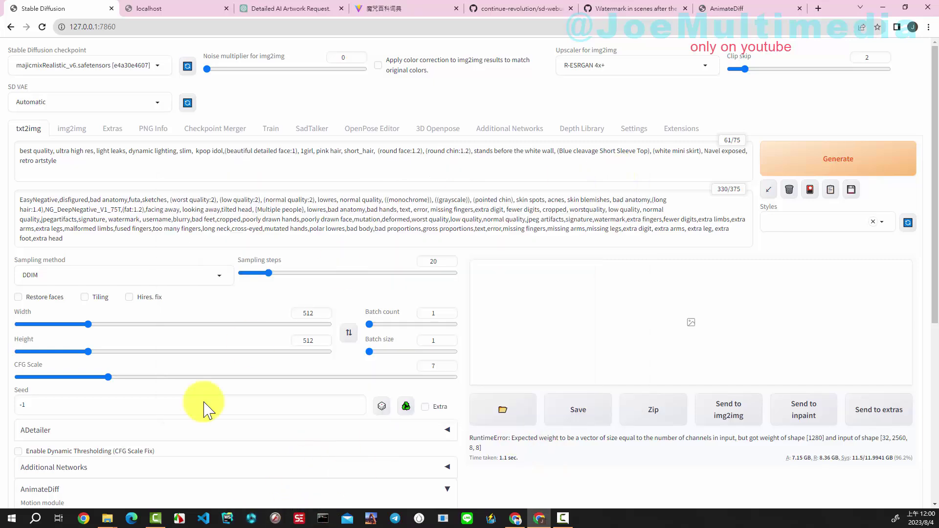
mouse_move(103, 518)
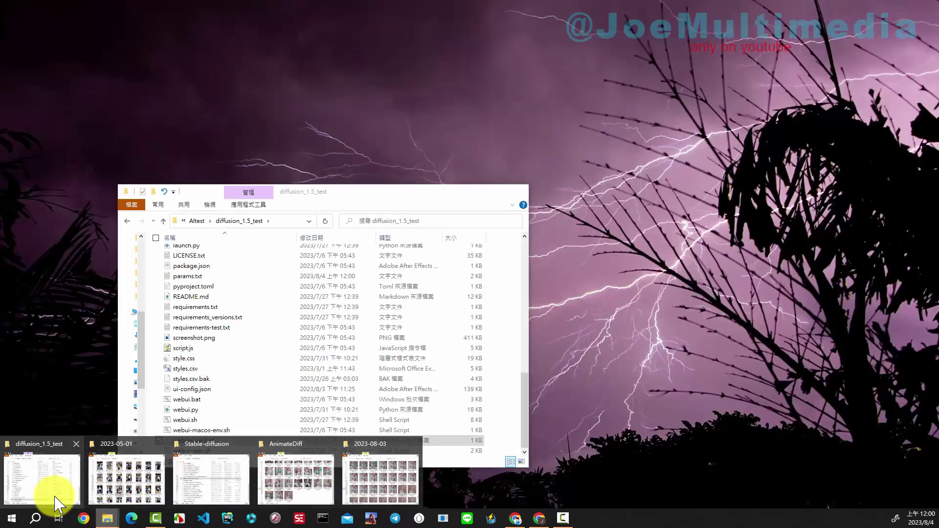
left_click(53, 504)
left_click(198, 440)
double_click(199, 440)
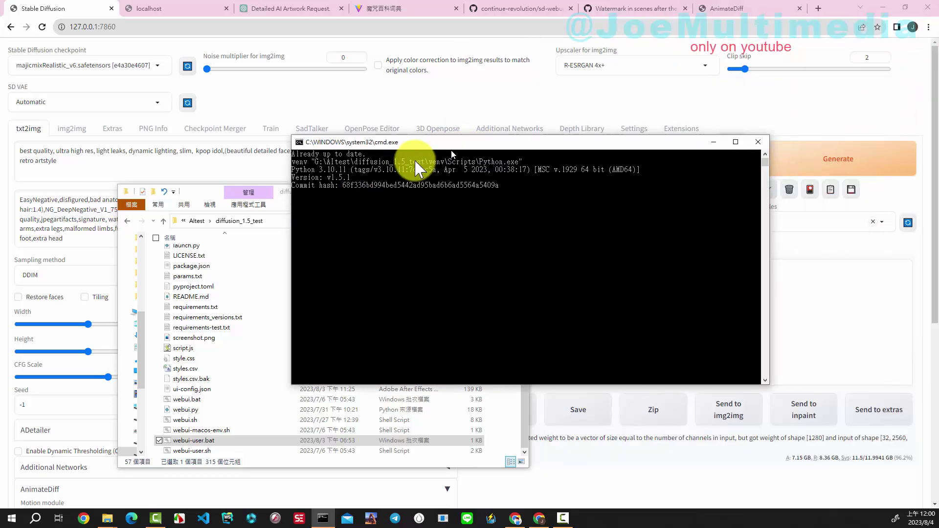
left_click_drag(420, 161, 254, 235)
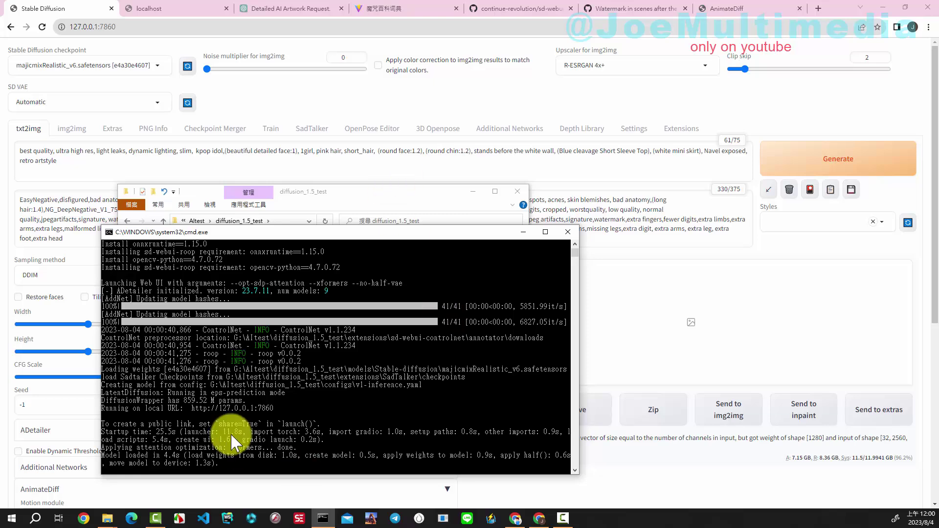
left_click(388, 169)
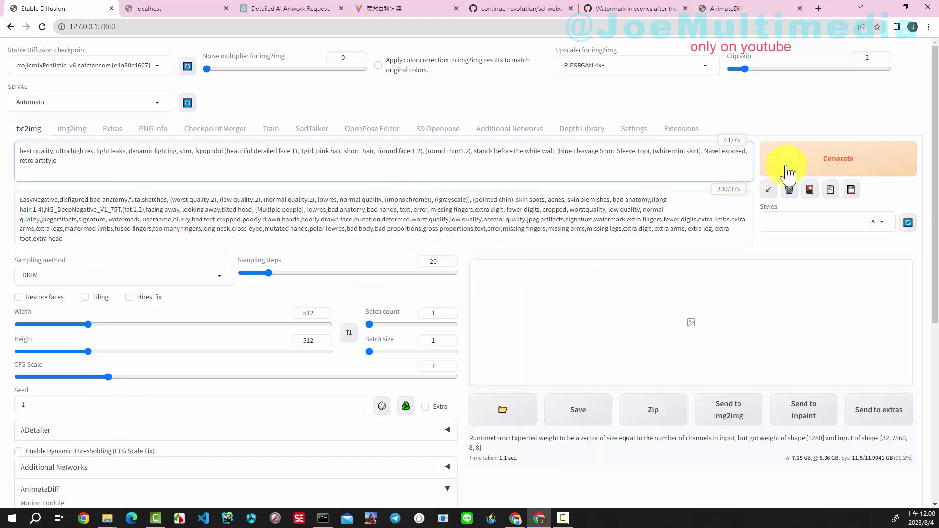
Generate the AnimateDiff animation from the current prompt, checking its progress in the command window, and enlarge the finished result in the gallery.
left_click(786, 166)
left_click(323, 518)
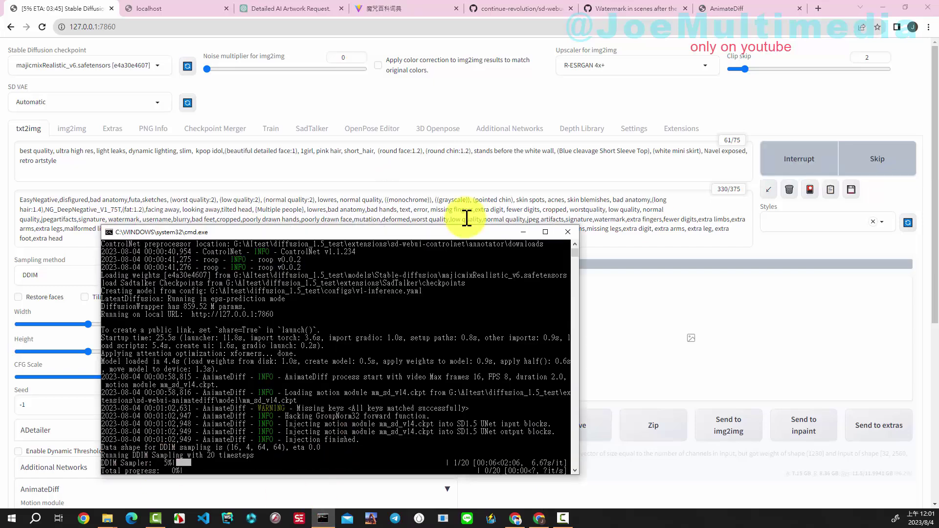
left_click(549, 167)
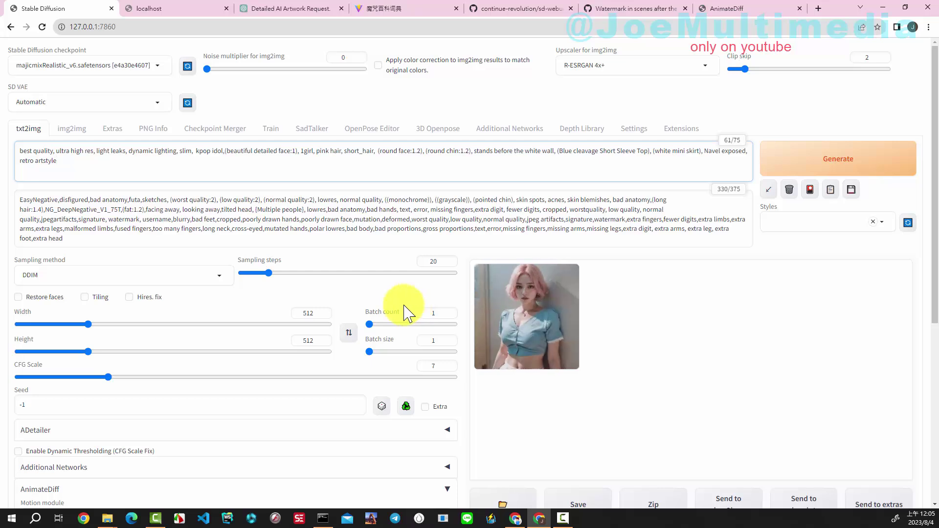
left_click(553, 356)
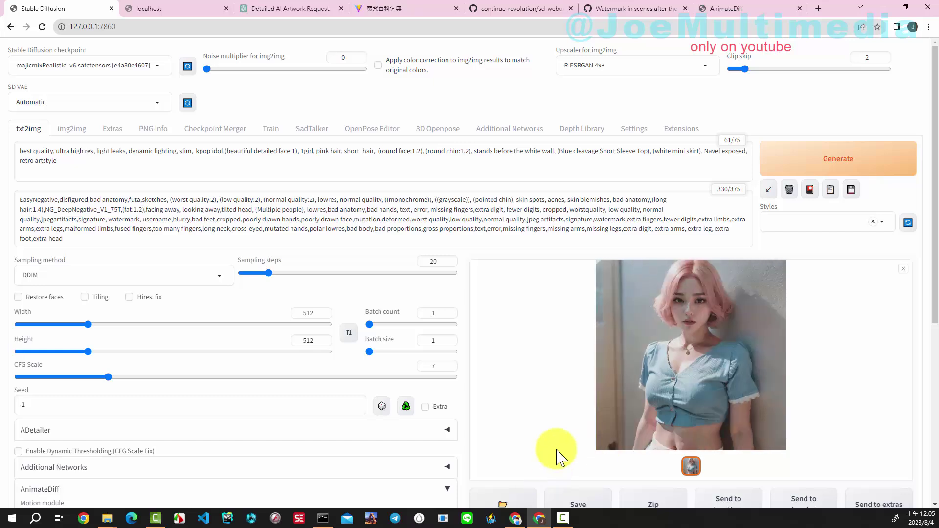
Play the newest GIF, 00024-1872611873.gif, from the AnimateDiff folder inside the txt2img-images output folder, and close the image viewer.
scroll(518, 430, "down", 2)
left_click(506, 409)
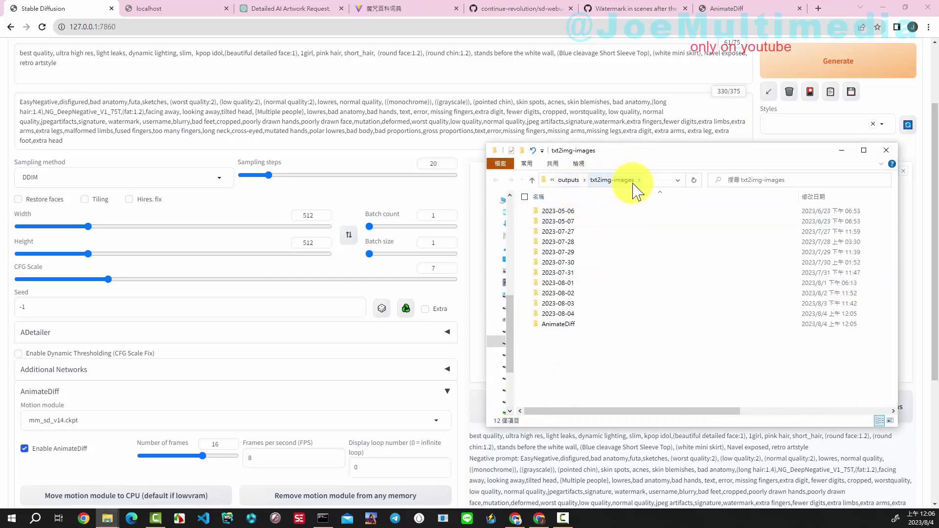
double_click(560, 324)
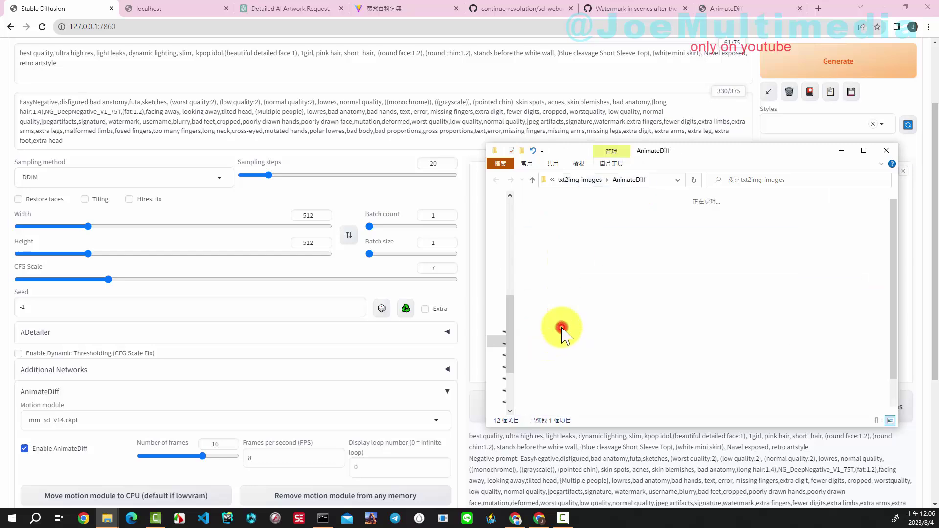
scroll(743, 317, "down", 2)
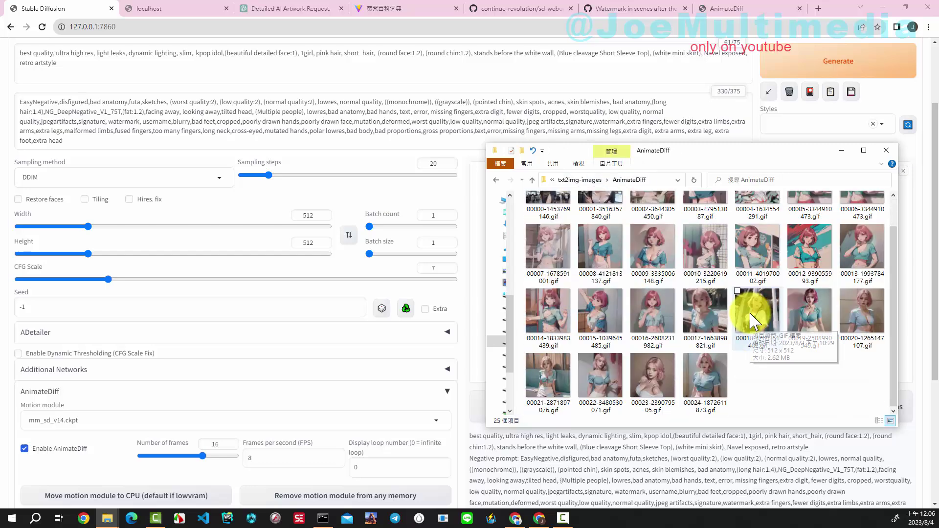
double_click(698, 390)
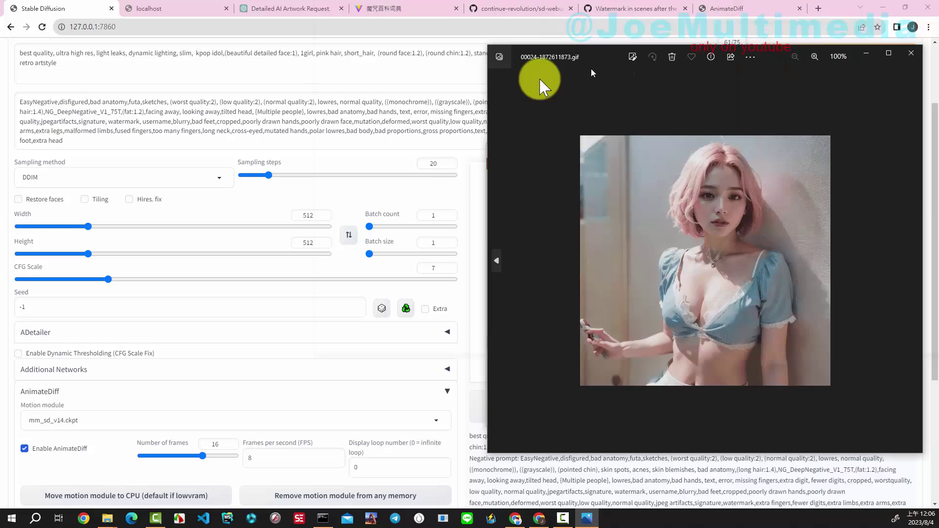
left_click_drag(541, 79, 279, 92)
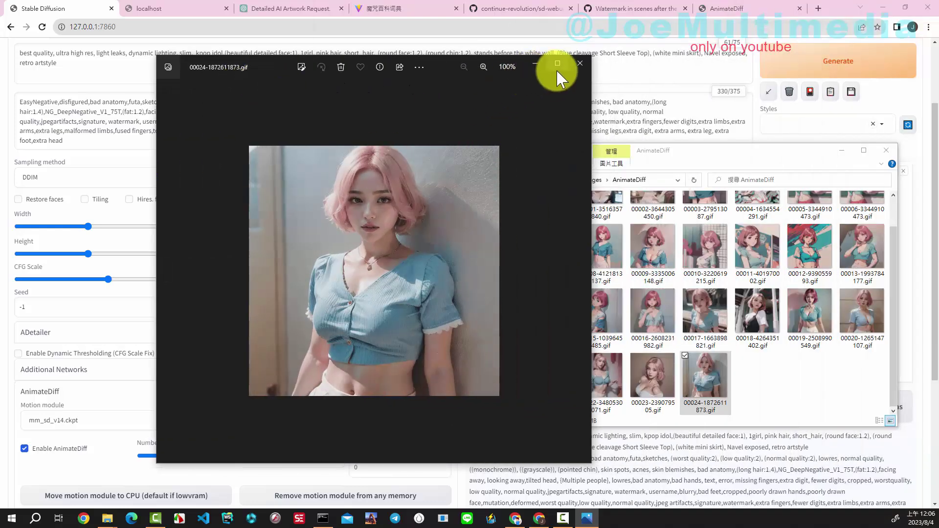
left_click(580, 63)
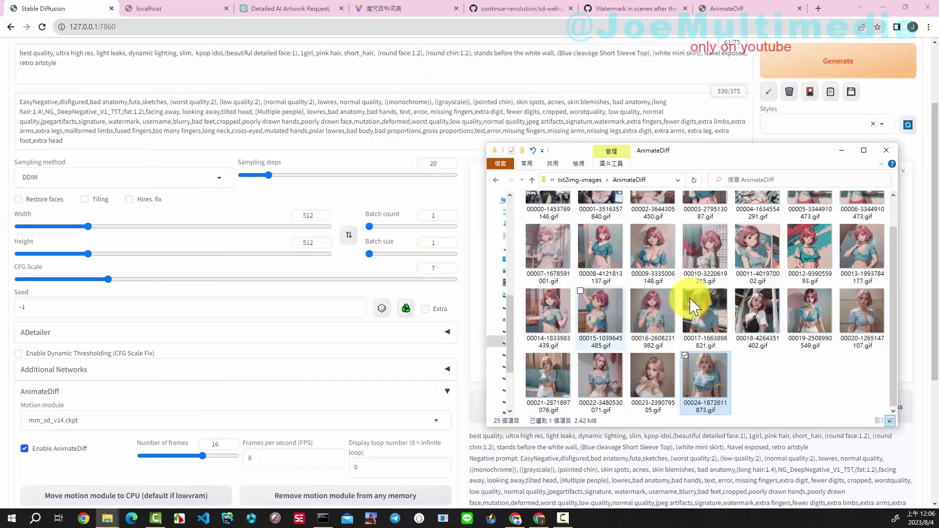